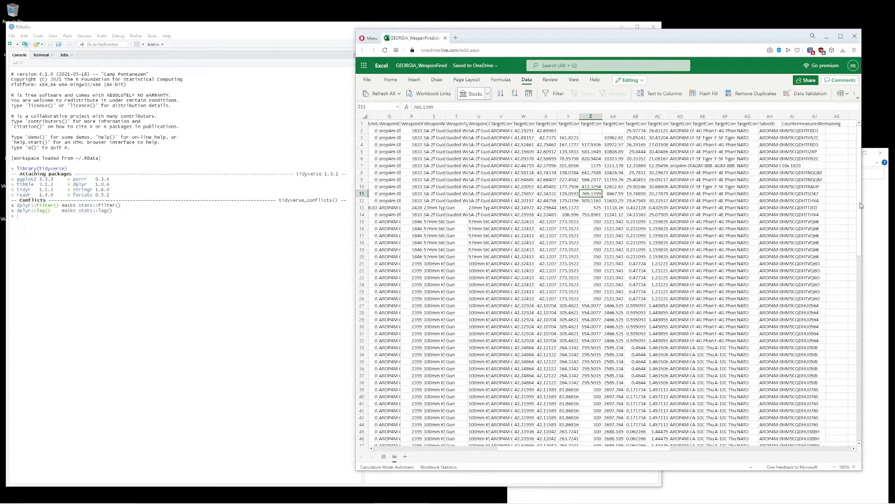
- Look at the files inside run folder 1 of Analysis_MC, and return to the parent folder
click(872, 203)
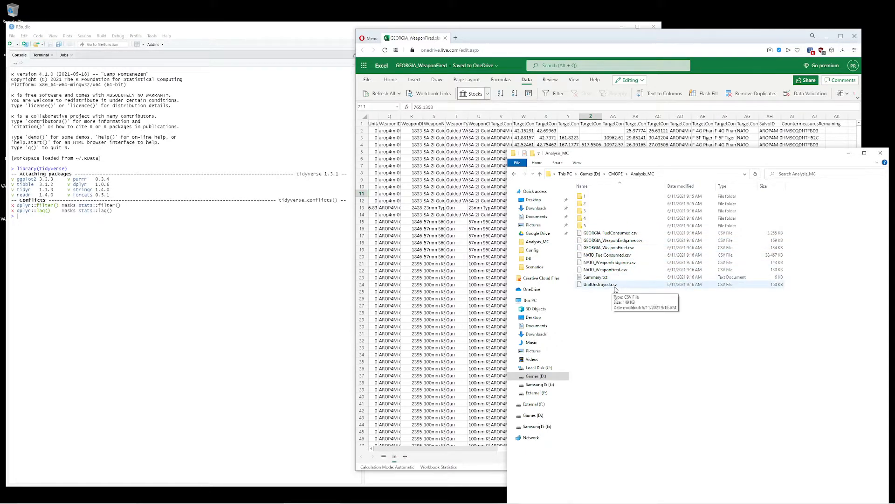
double_click(585, 196)
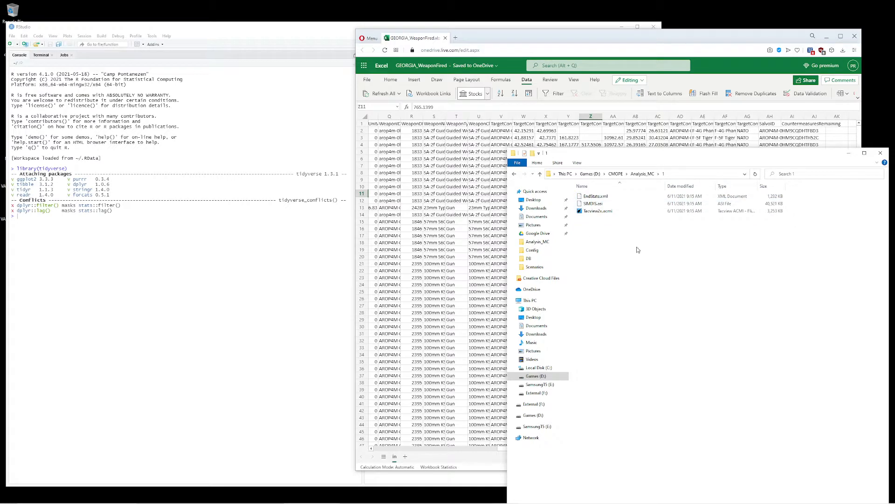
key(alt+Left)
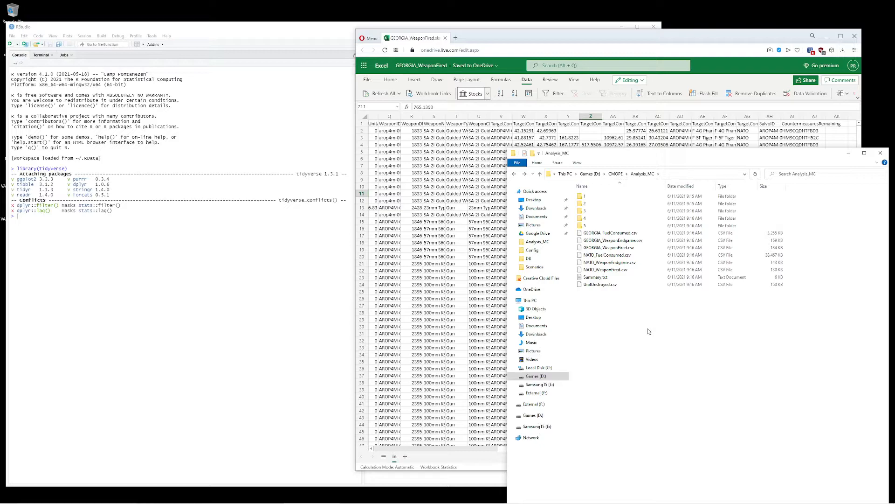
- Bring the GEORGIA_WeaponFired workbook to the front, move and widen its window, and look through the WeaponName column
click(463, 138)
drag(536, 45, 334, 39)
drag(658, 102, 765, 101)
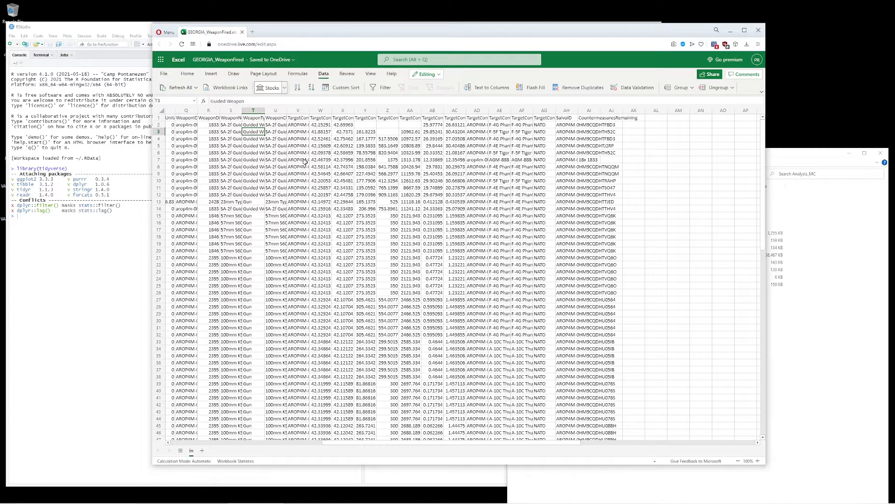
click(232, 118)
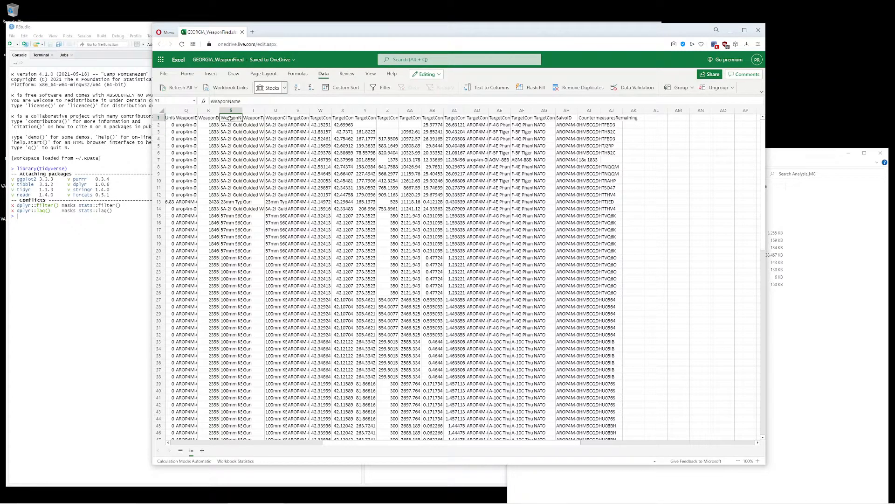
scroll(313, 170, down, 3)
scroll(313, 169, up, 3)
- Turn on filtering for the header row and sort the sheet by FiringUnitClass from A to Z
click(379, 90)
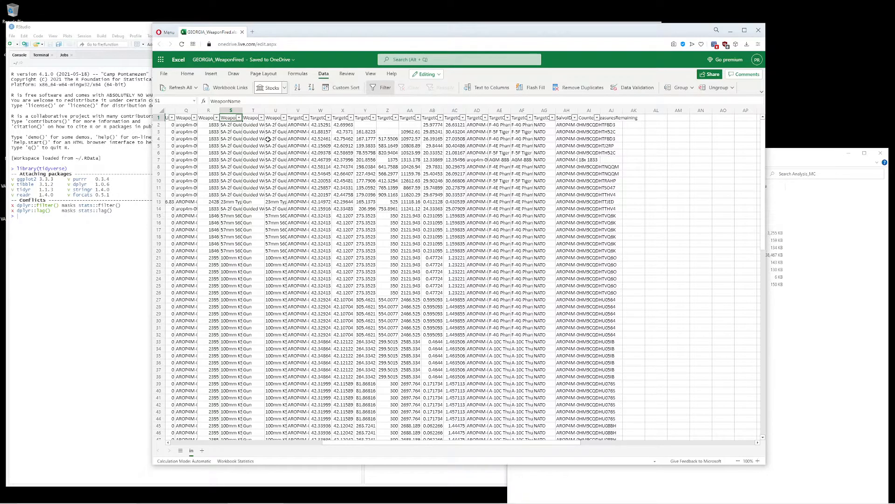
key(Left)
key(Left)
key(Left)
key(Left)
key(Left)
key(Left)
key(Left)
key(Left)
key(Left)
key(Left)
key(Left)
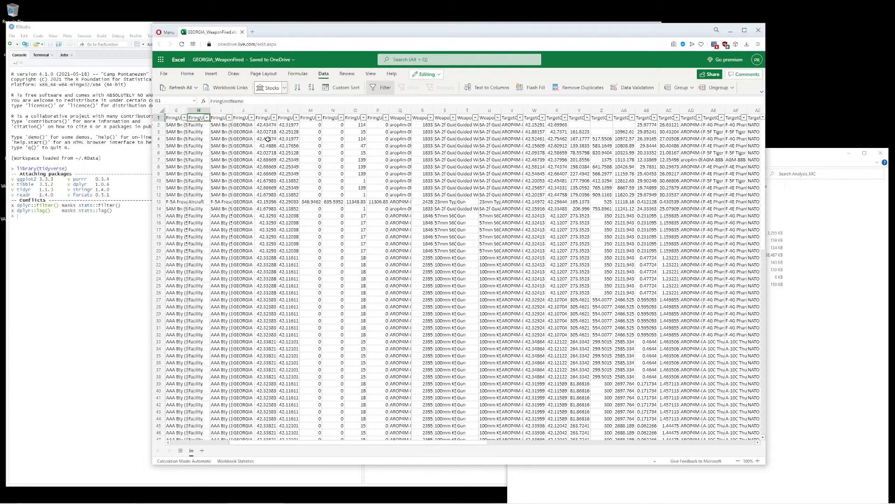
key(Left)
key(Left)
key(Left)
key(Left)
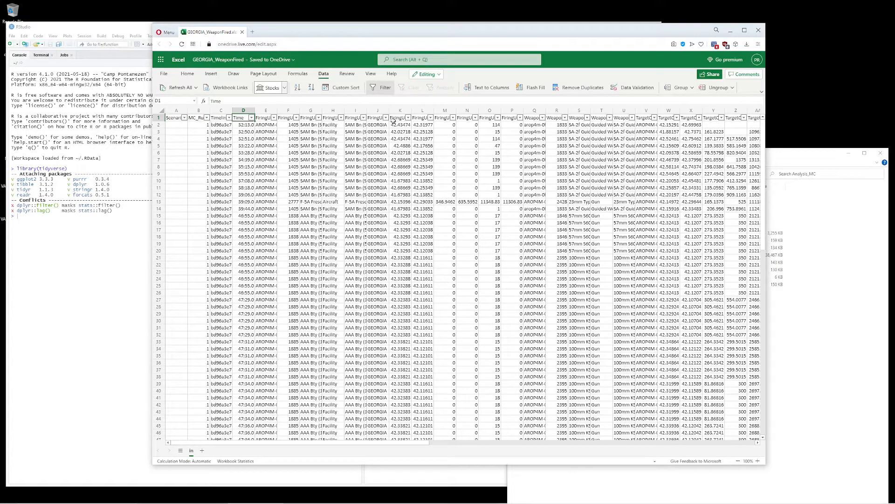
click(356, 119)
click(363, 119)
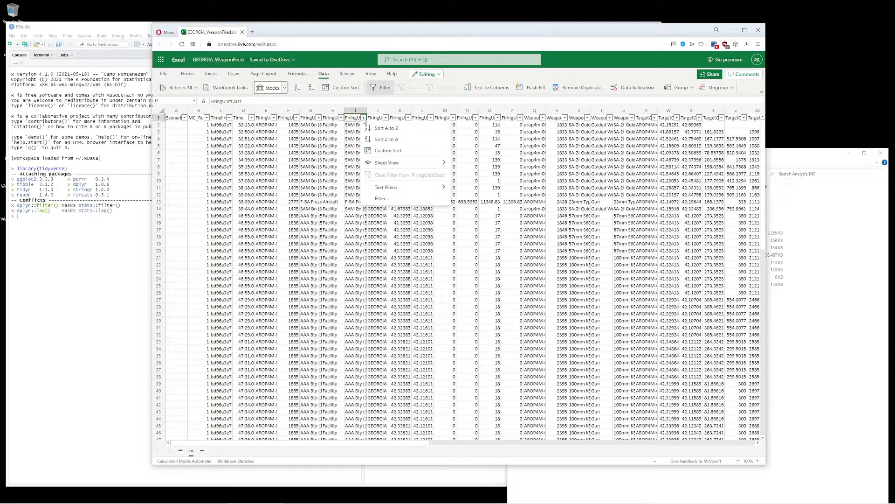
click(373, 126)
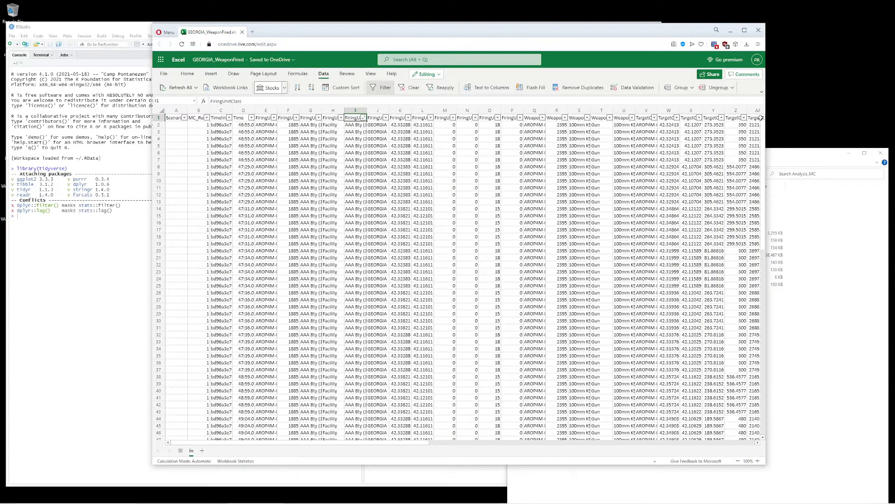
- Maximize the workbook window and widen the FiringUnitClass column so more of its text can be read
click(744, 30)
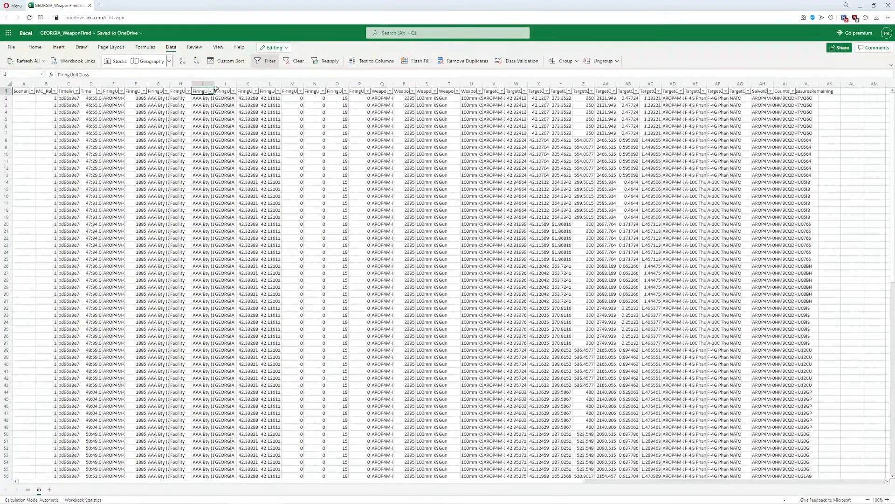
drag(214, 84, 278, 87)
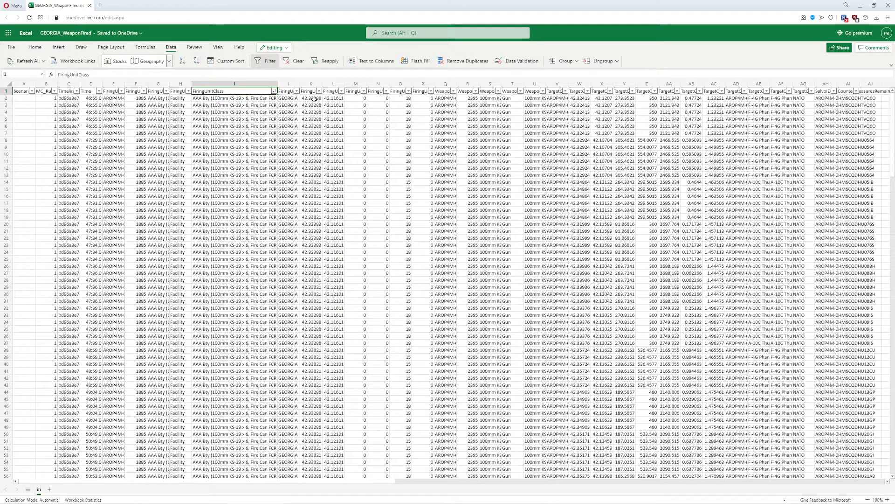
- Widen the FiringUnitCourse column to read its full header, and narrow it again
click(364, 91)
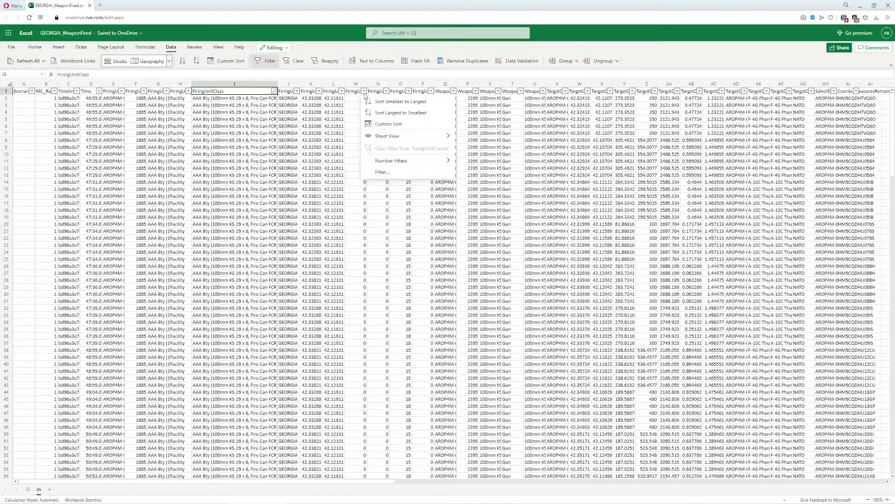
click(364, 91)
drag(365, 85, 399, 86)
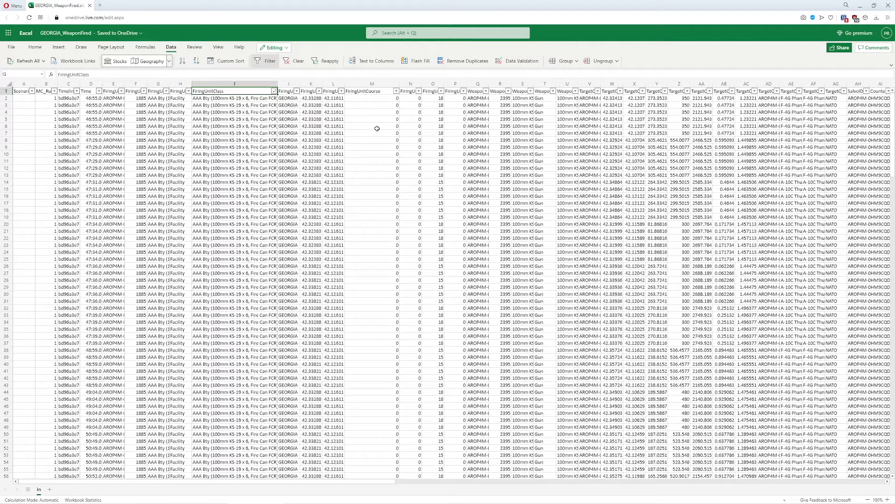
drag(399, 85, 361, 84)
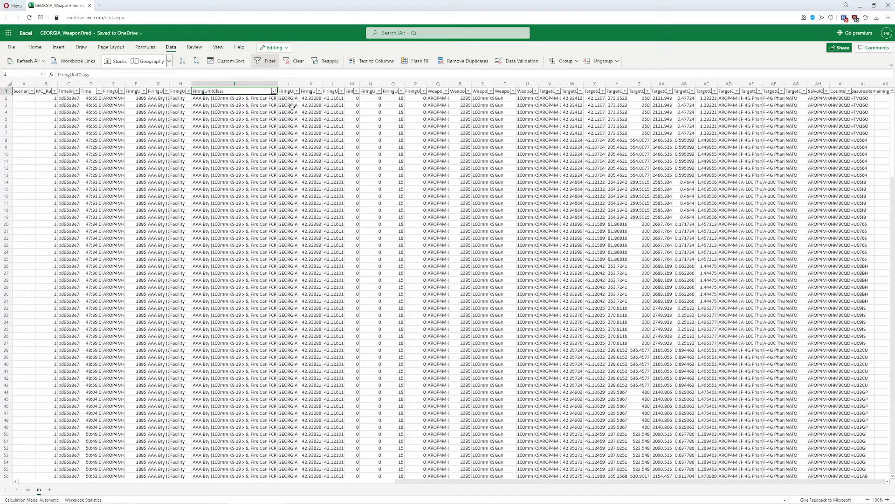
click(279, 105)
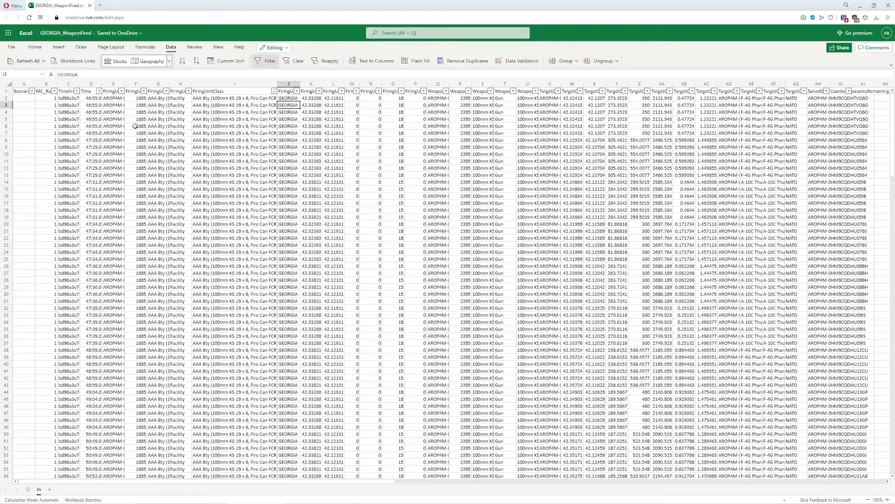
click(273, 91)
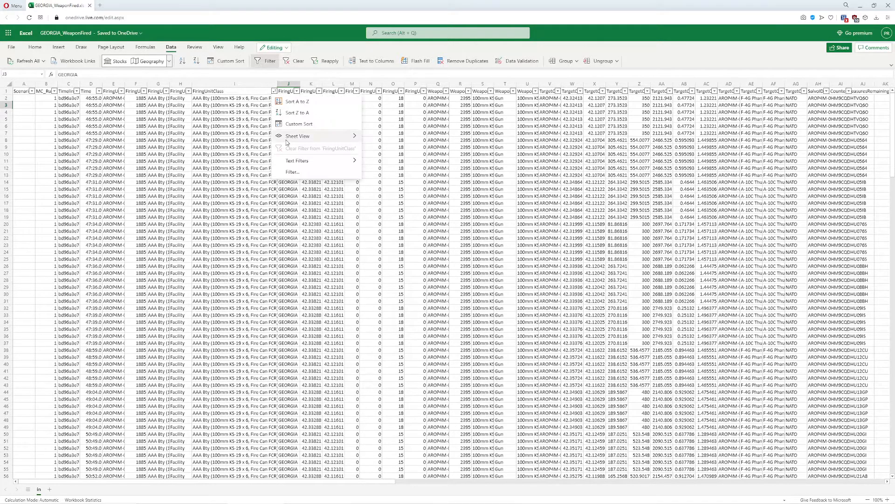
mouse_move(332, 162)
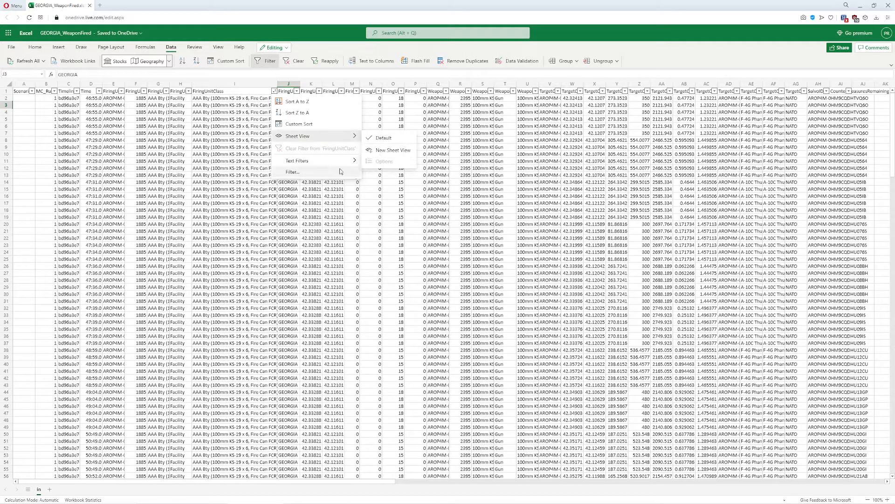
click(391, 221)
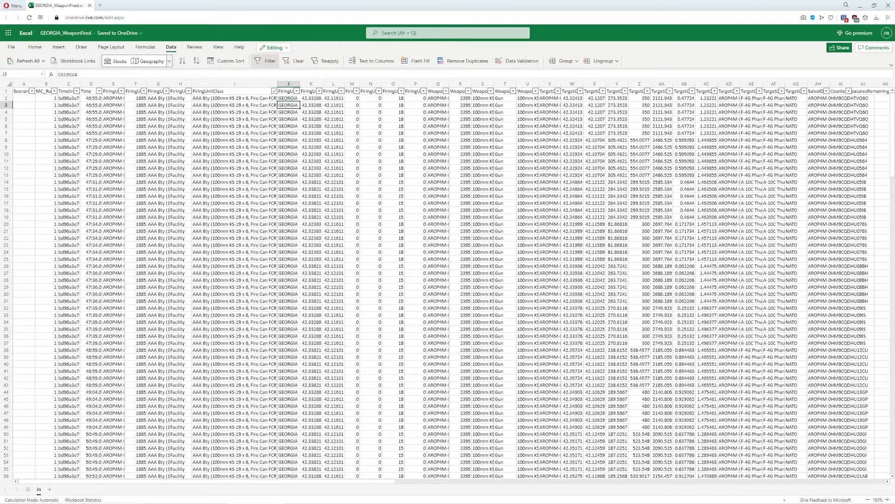
key(Down)
key(Down)
- Filter the FiringUnitClass column to rows that contain AAA and look through the remaining rows
click(275, 91)
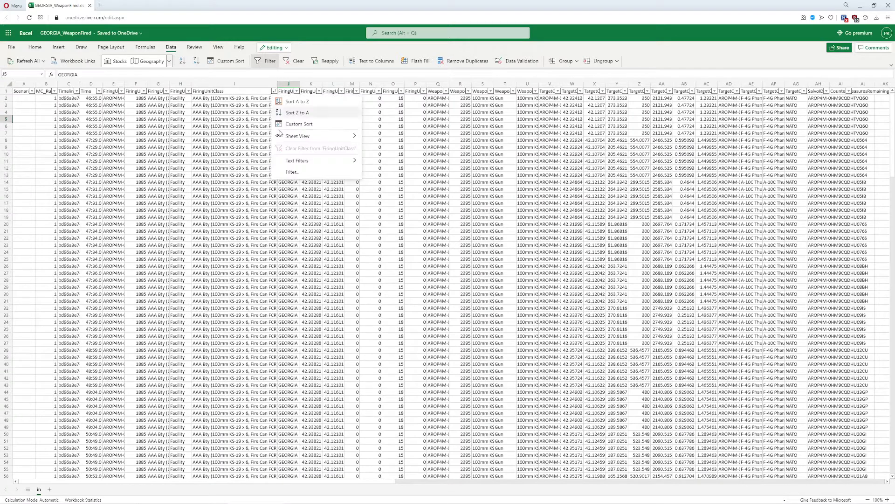
mouse_move(332, 160)
click(381, 205)
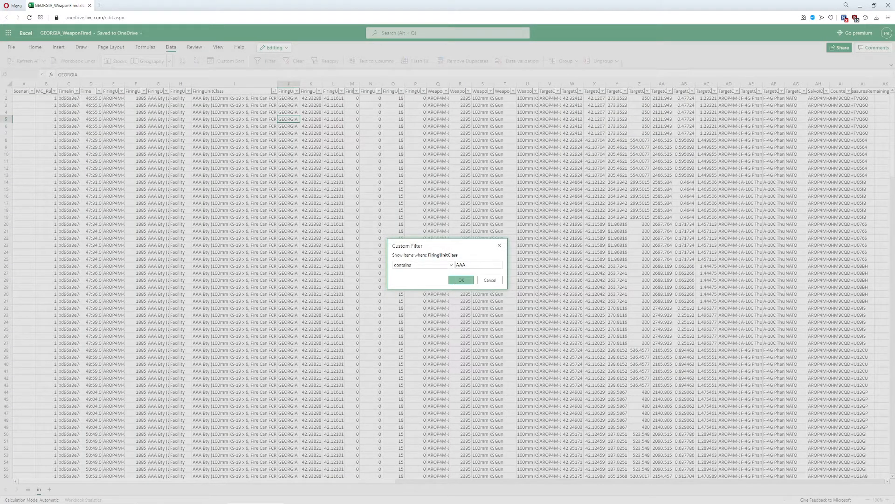
click(461, 280)
click(242, 112)
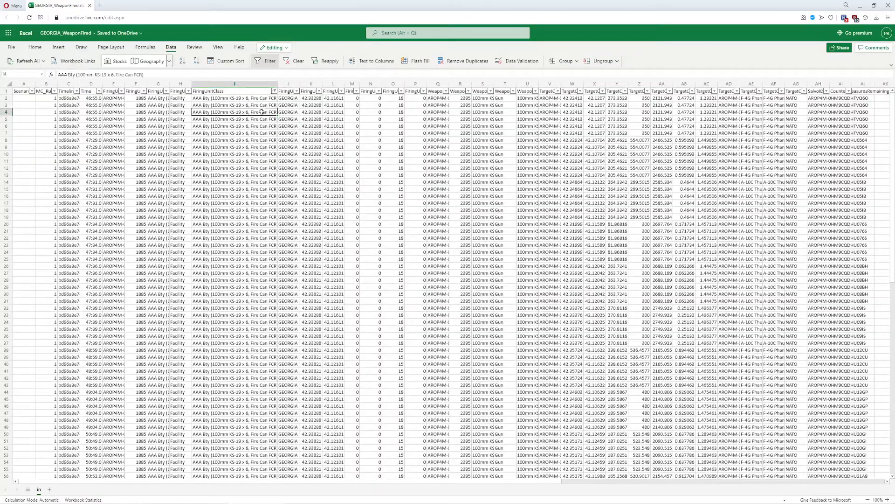
scroll(261, 187, down, 10)
scroll(269, 218, up, 10)
click(136, 92)
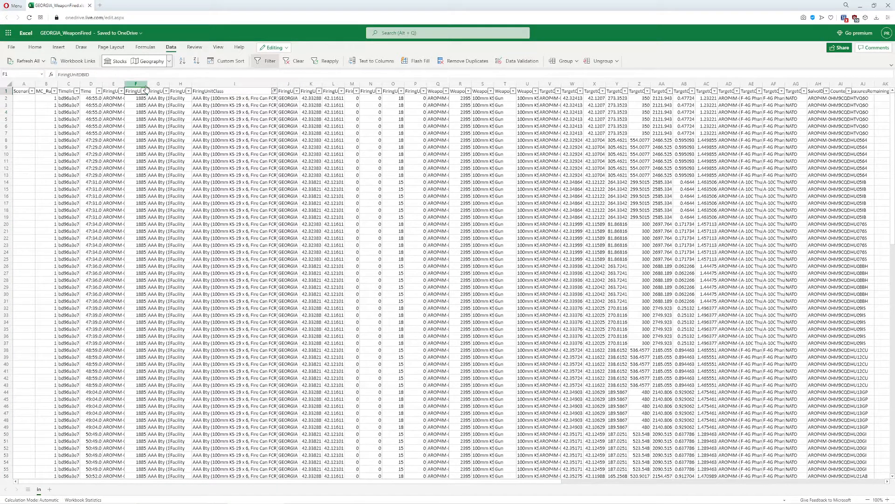
click(245, 112)
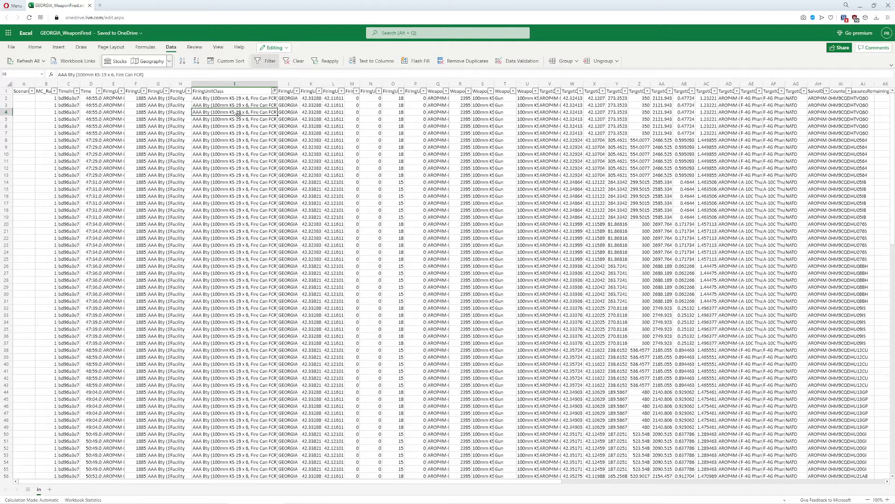
click(144, 91)
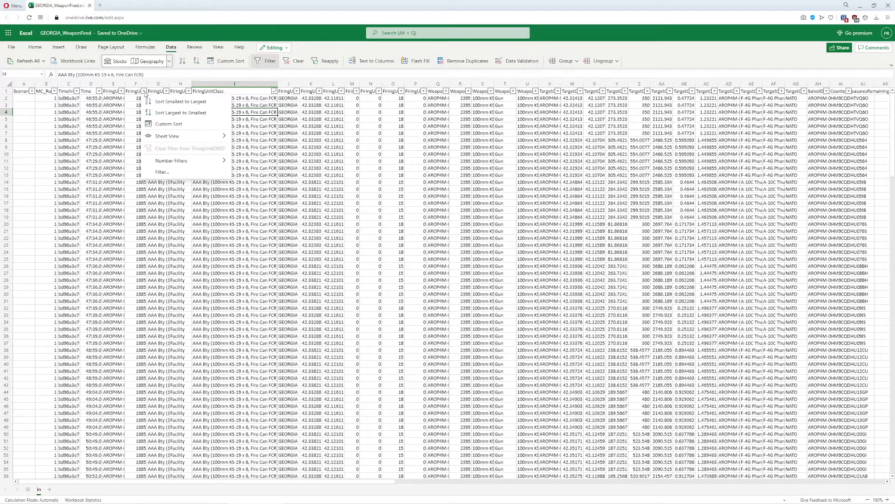
click(144, 91)
click(144, 92)
mouse_move(197, 162)
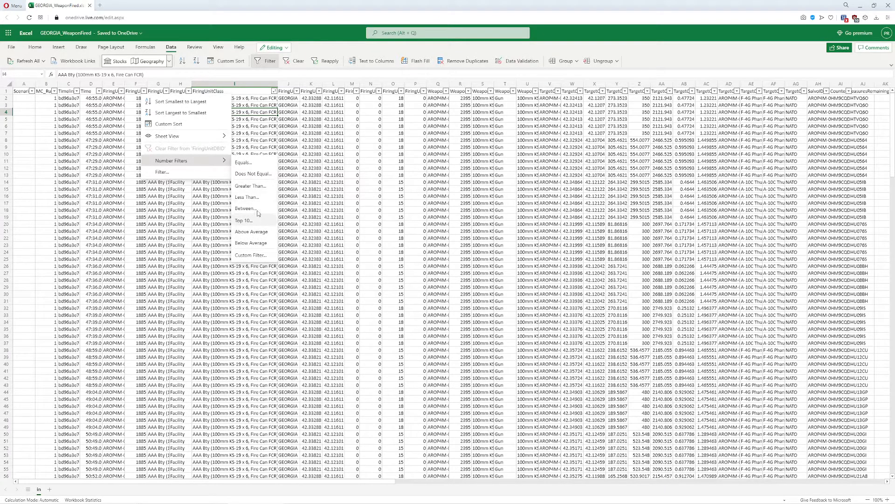
click(258, 166)
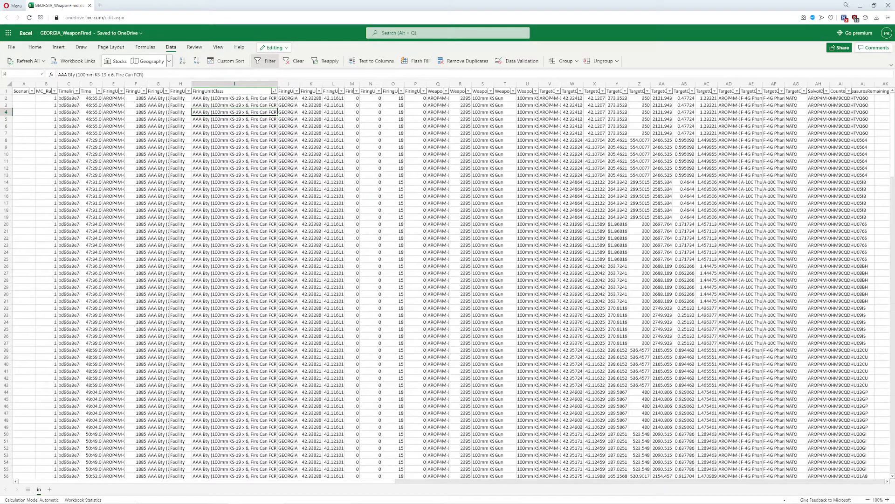
- Filter the FiringUnitDBID column to rows that equal 1885
click(145, 91)
mouse_move(198, 164)
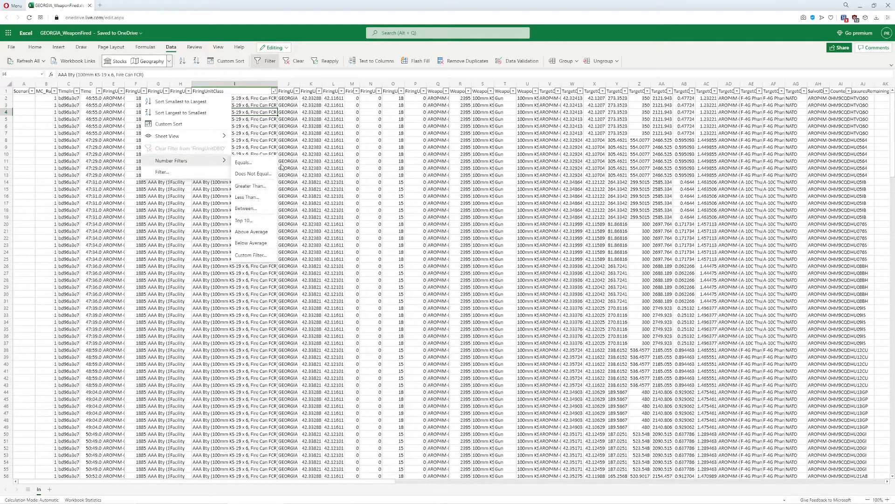
click(251, 167)
text(1885)
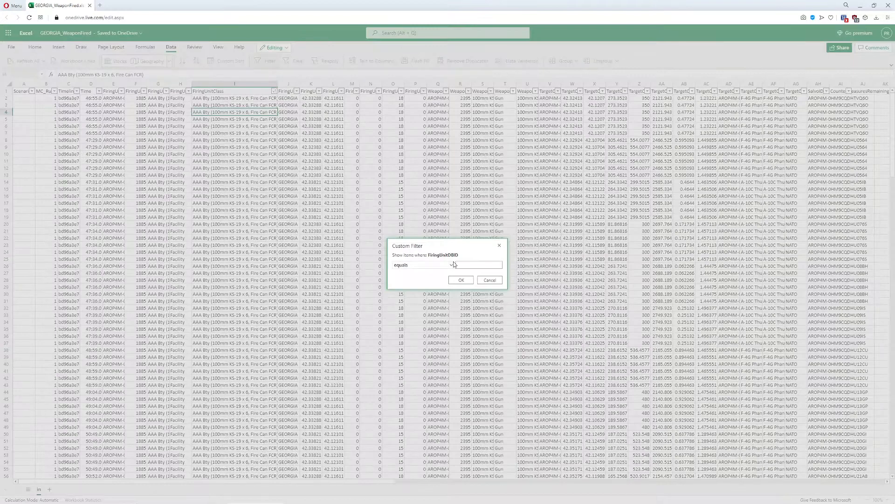
click(461, 280)
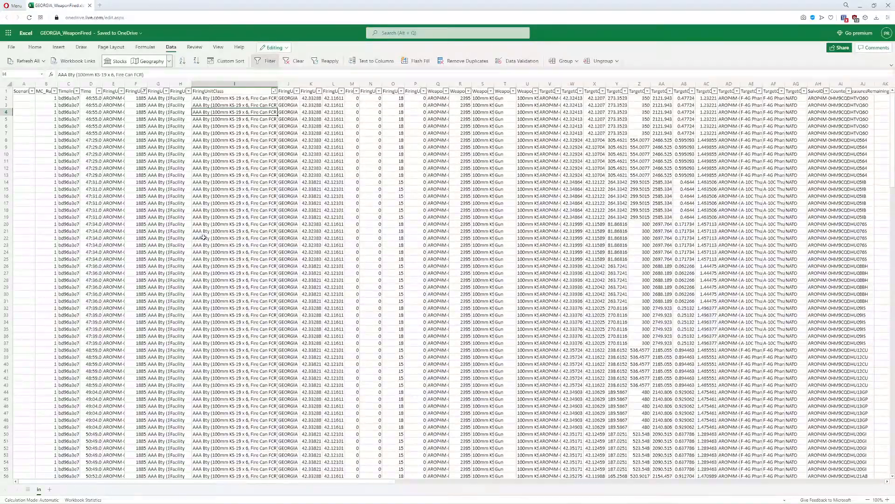
- Examine the weapon and target contact columns of the filtered rows, including the heading and altitude fields
click(467, 119)
key(Up)
key(Right)
key(Right)
key(Right)
key(Right)
key(Right)
key(Right)
key(Right)
key(Right)
key(Right)
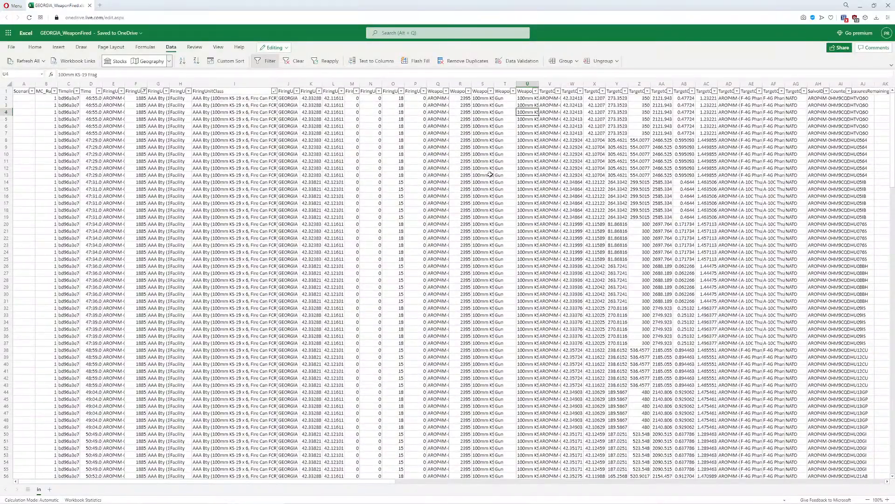
key(Up)
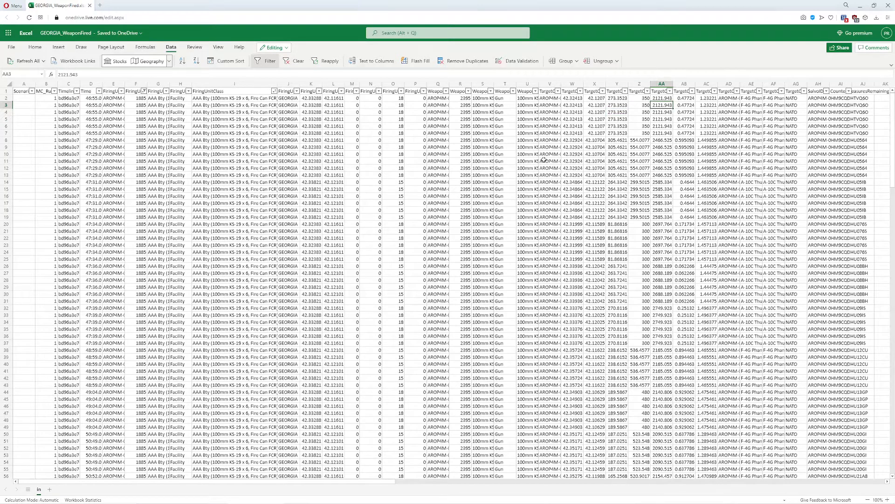
key(Up)
key(Up)
key(Left)
key(Left)
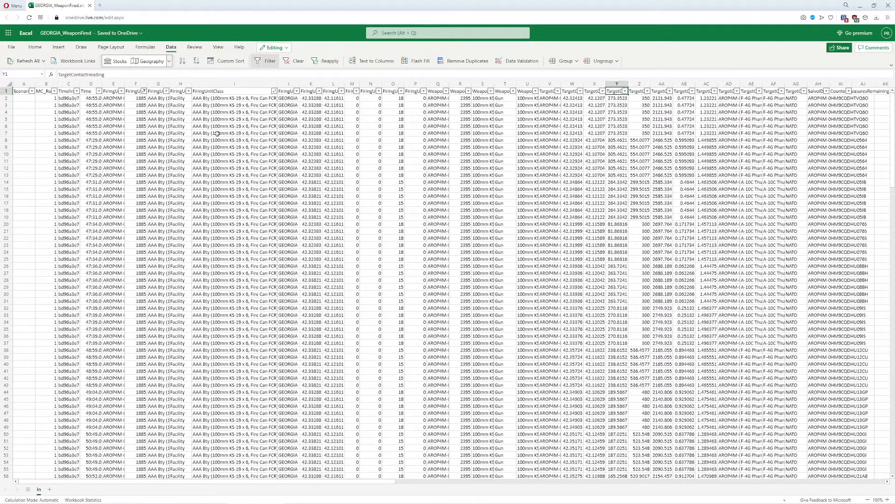
key(Left)
key(Left)
key(Left)
key(Left)
key(Right)
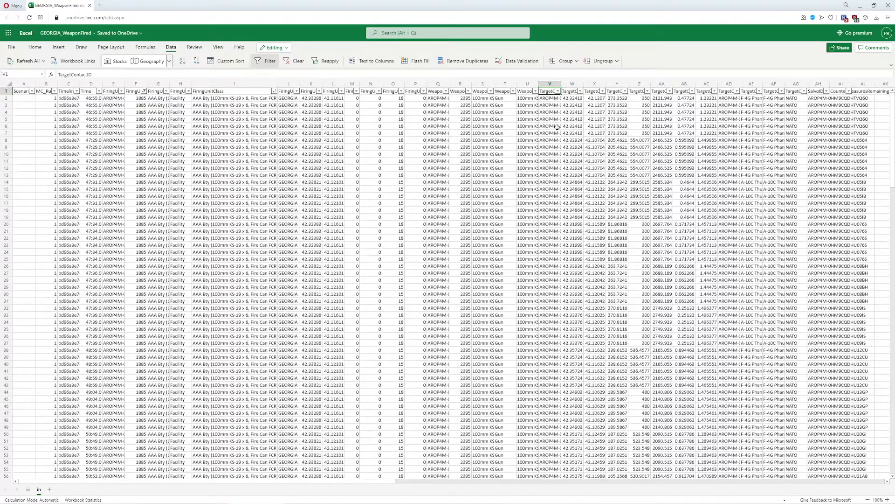
key(Right)
key(Right)
key(Right)
key(Right)
key(Right)
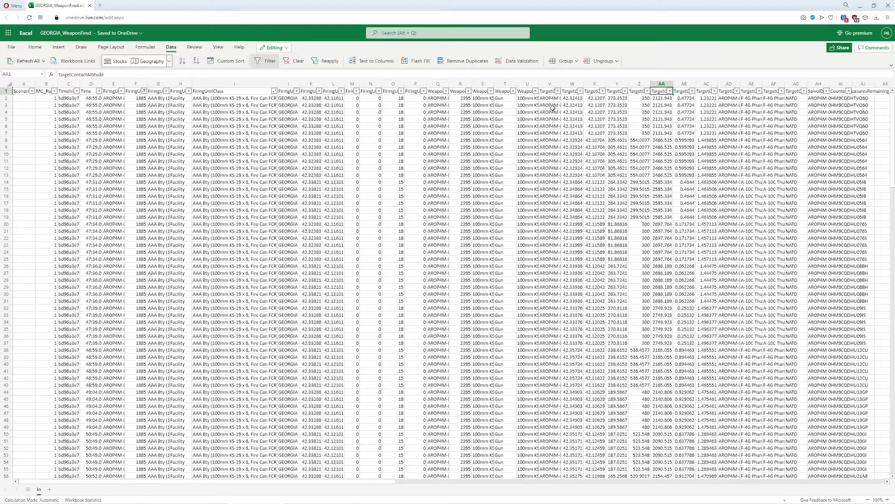
- Examine the target contact column headers from altitude through horizontal range and slant range in nautical miles
key(Left)
key(Right)
key(Right)
key(Right)
key(Right)
key(Left)
key(Left)
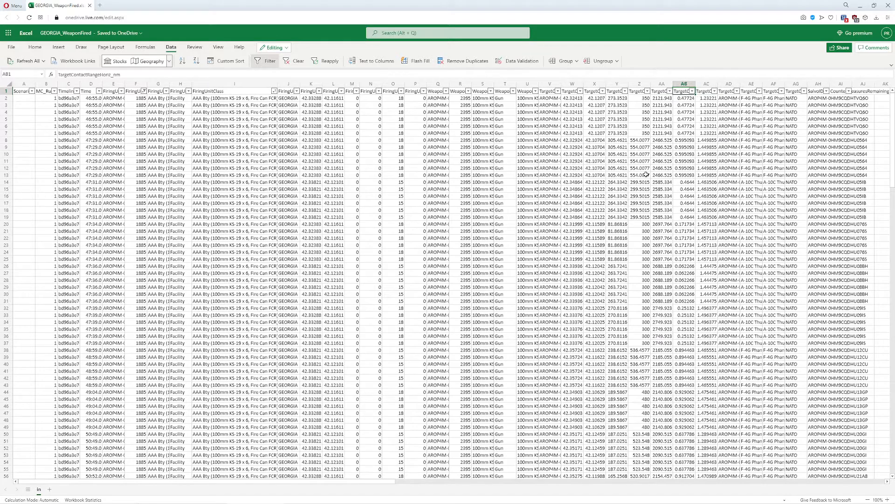
key(Right)
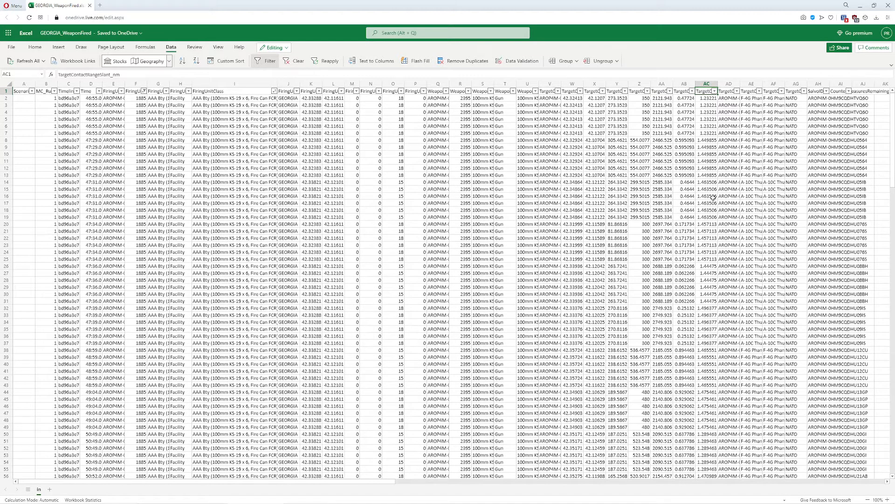
- Enter =SUBTOTAL(1,AC1:AC119) in cell AC120 below the data to average the slant range of the filtered rows
scroll(703, 268, down, 10)
scroll(703, 376, down, 13)
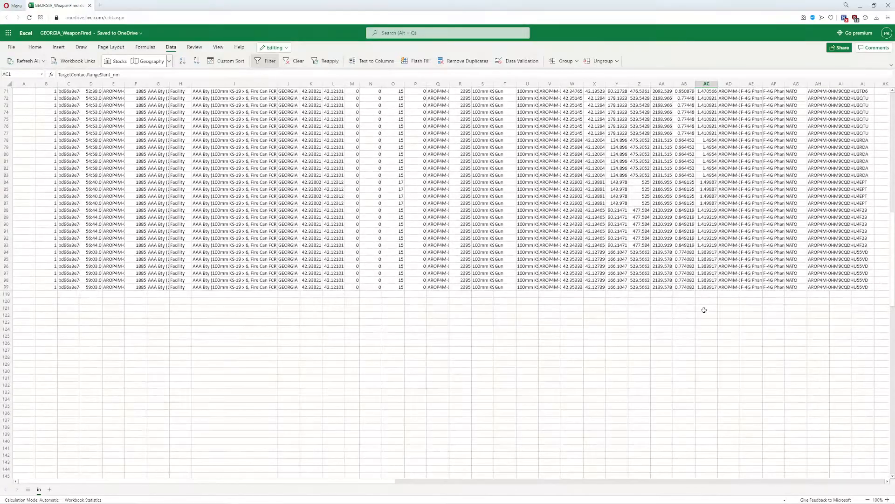
click(704, 301)
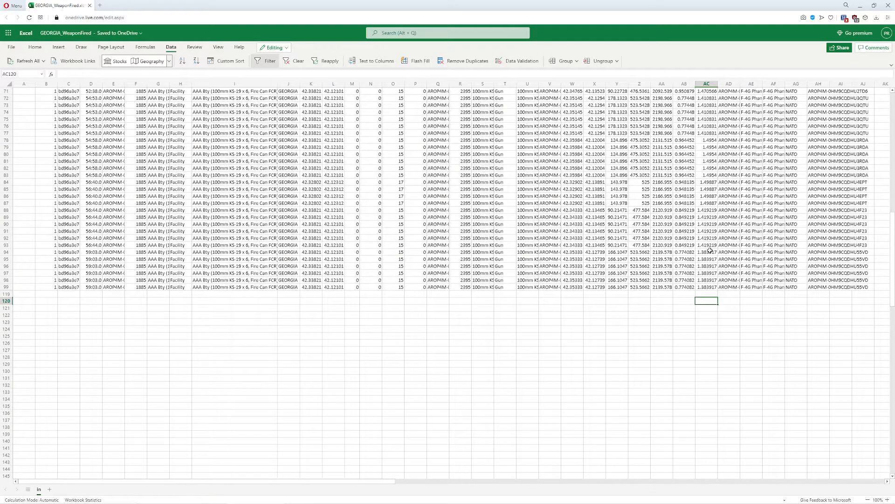
scroll(709, 267, up, 2)
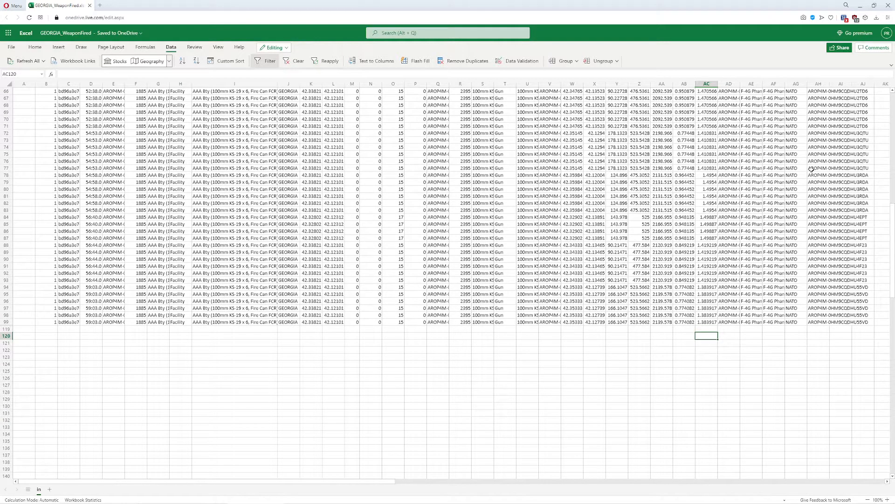
text(=subtot)
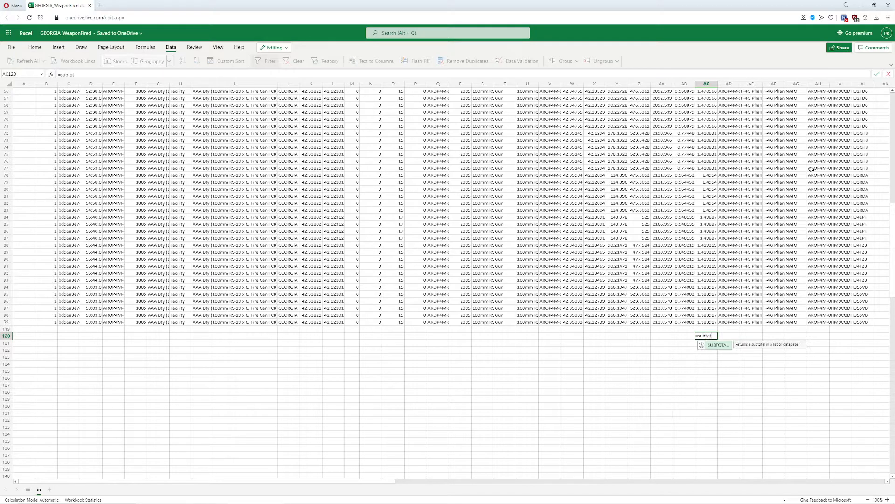
text(al()
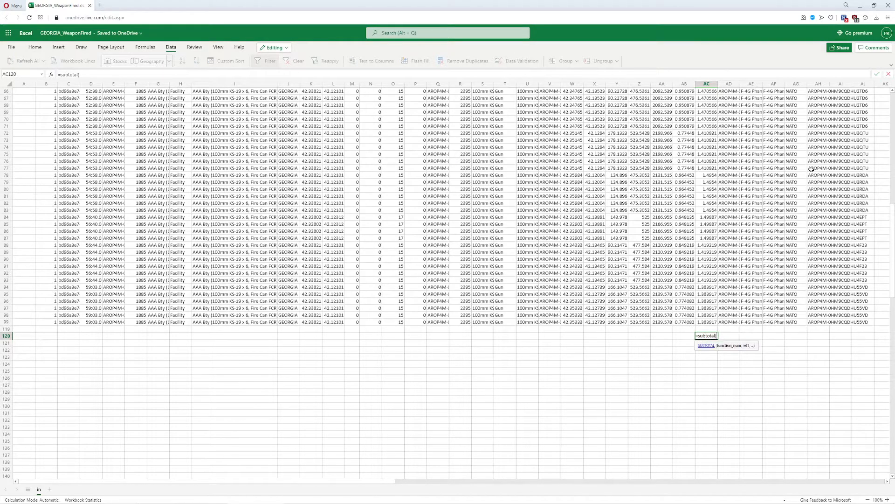
text(1,)
text(ac1:ac119))
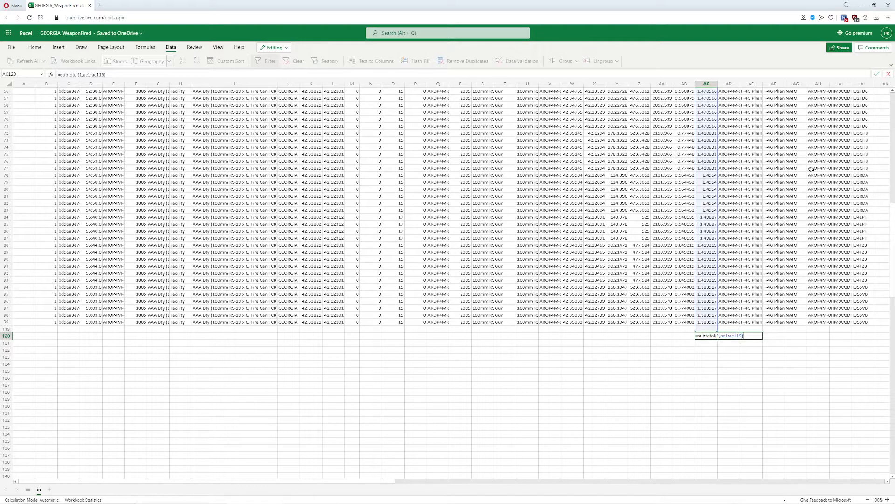
key(Return)
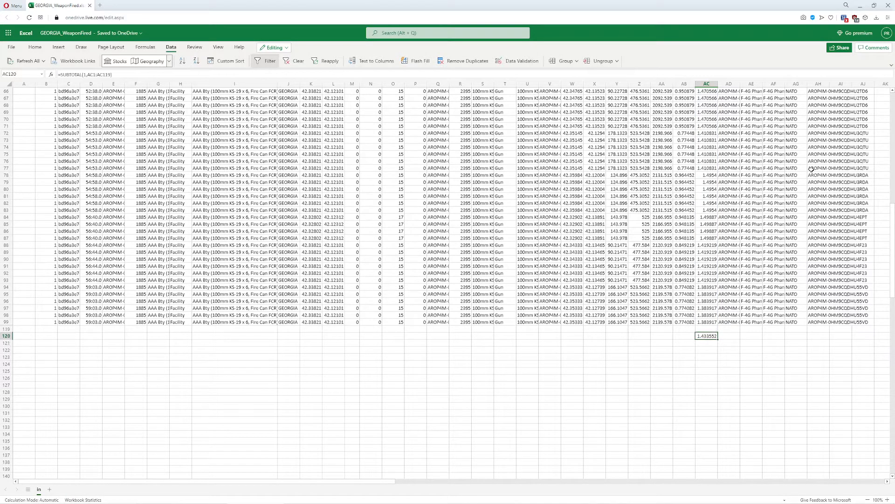
- Label the subtotal by entering "Average Rng" in cell AB120, and select the formula cell AC120
key(Left)
text(Average R)
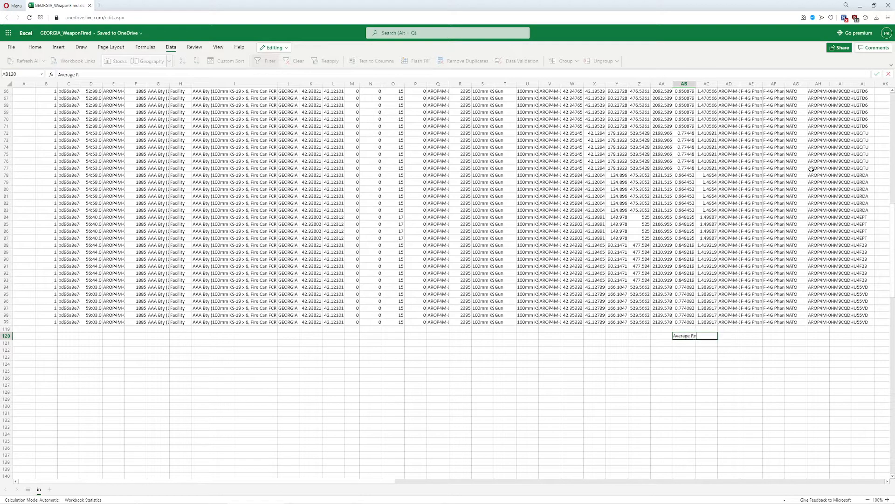
key(Return)
key(Up)
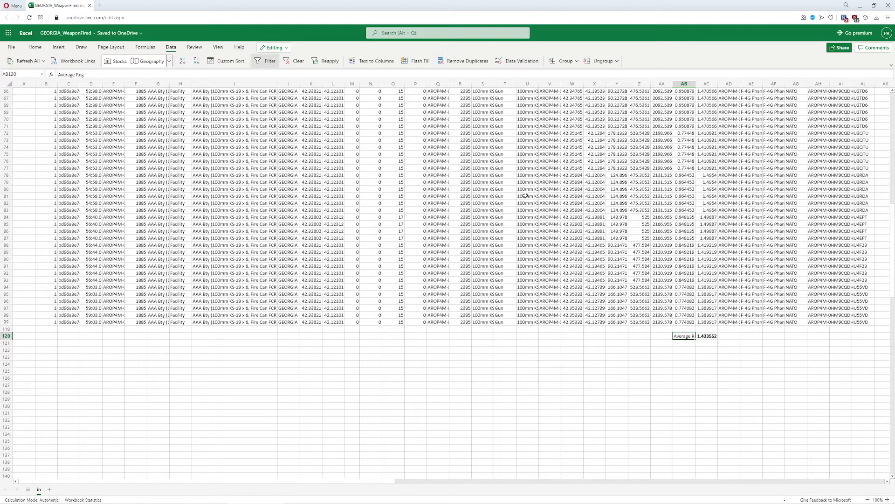
click(701, 336)
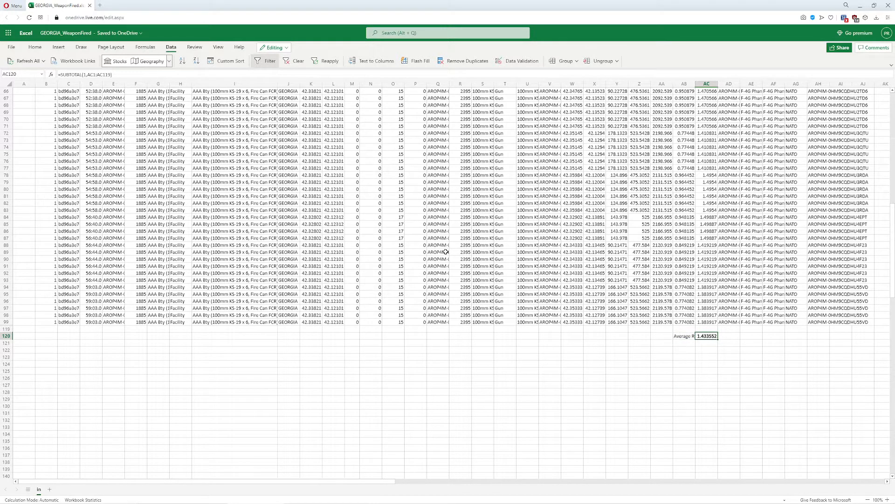
- Clear the filter from the FiringUnitDBID column and look through the DBIDs of the 57mm AAA and SAM rows
scroll(151, 126, up, 15)
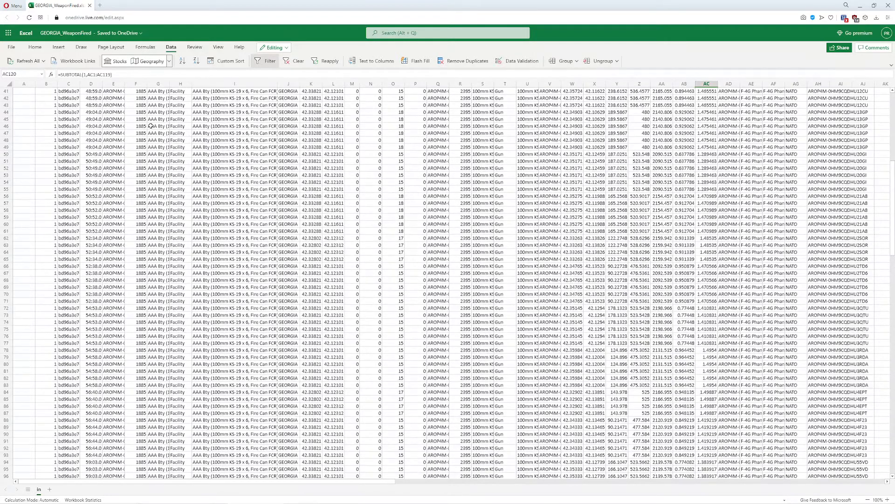
click(158, 105)
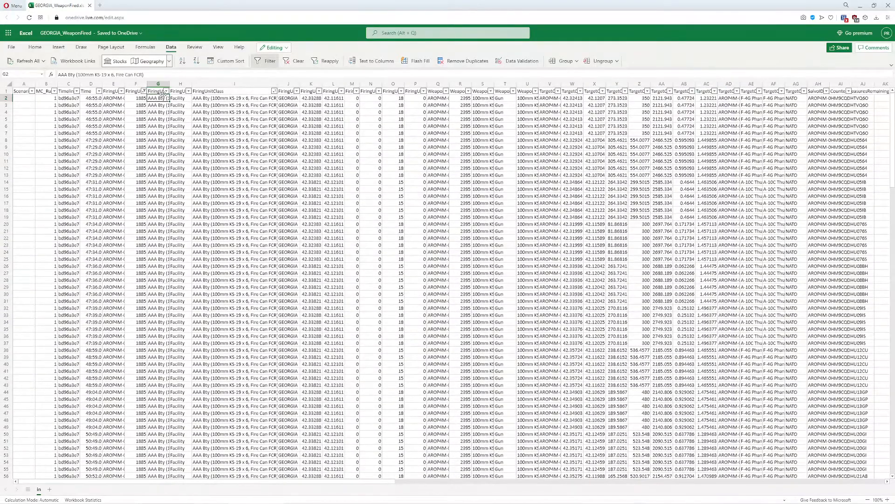
click(167, 91)
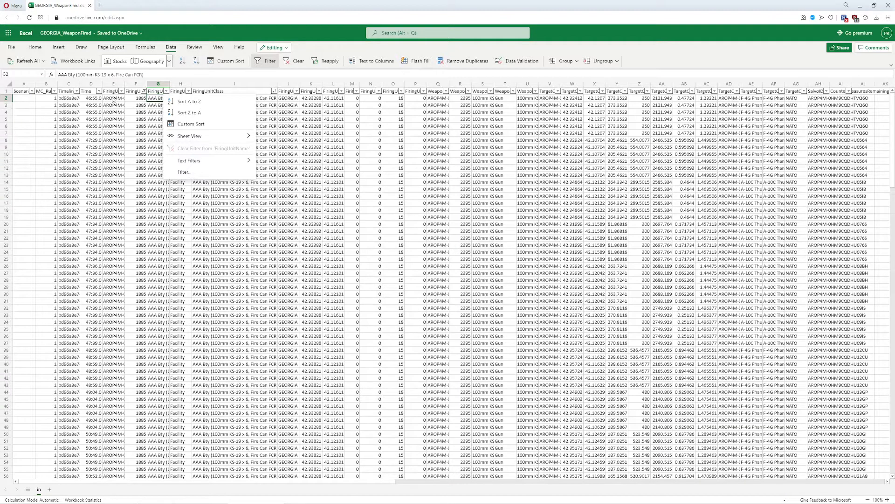
key(Escape)
click(144, 91)
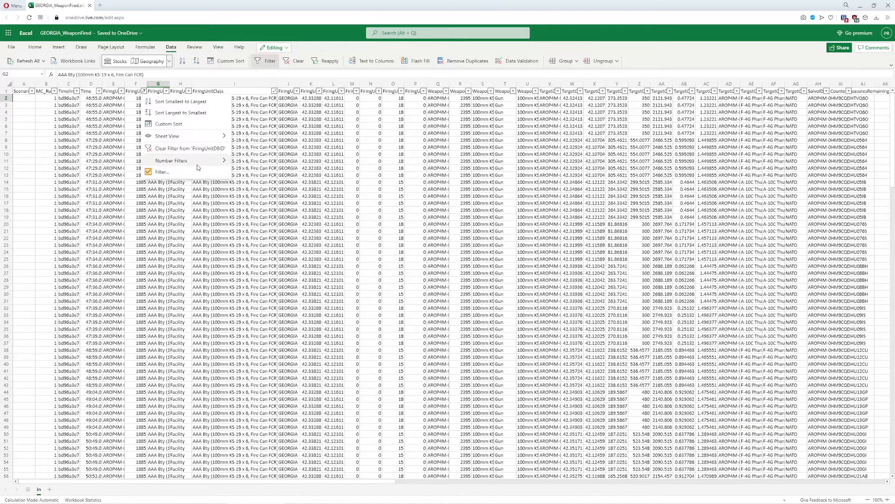
key(Escape)
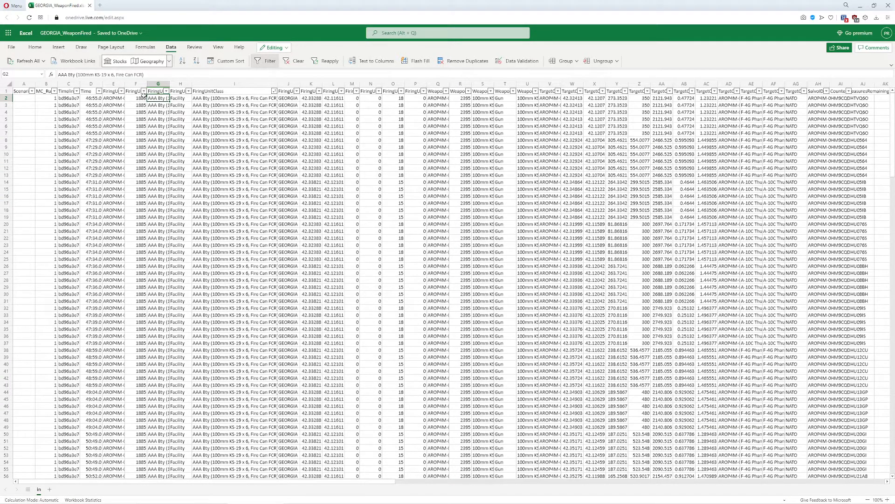
scroll(138, 145, down, 20)
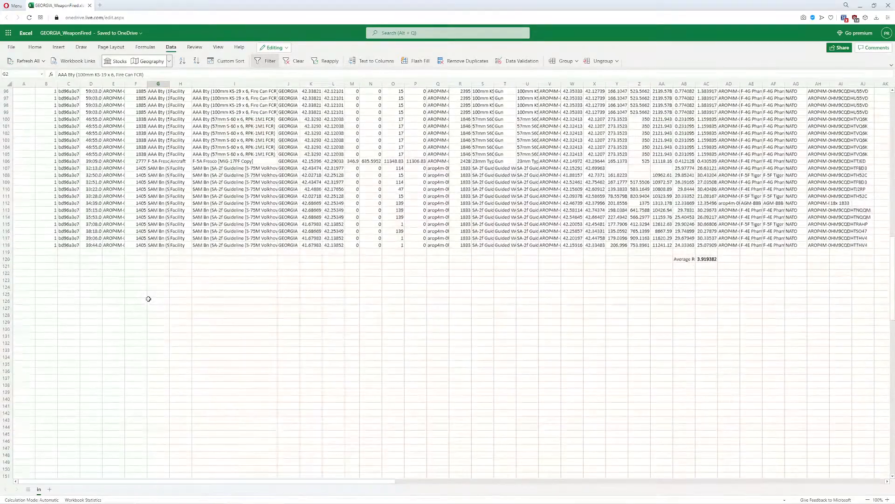
scroll(143, 280, up, 1)
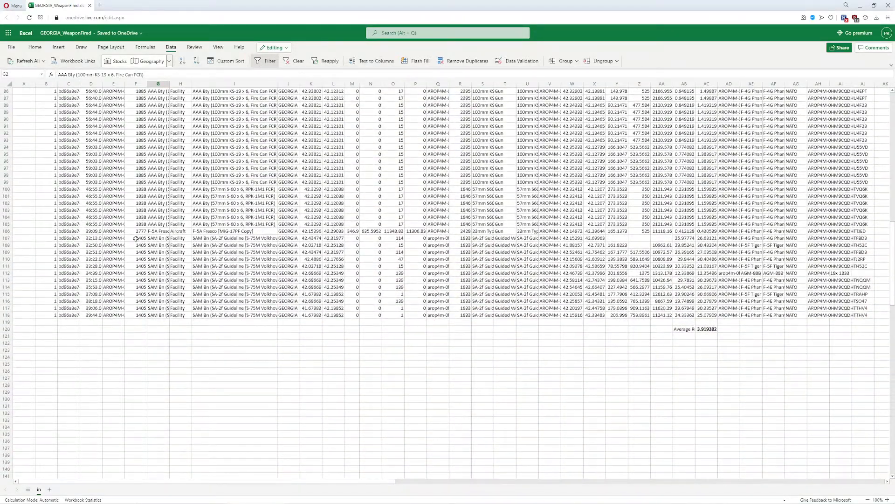
click(135, 238)
scroll(147, 232, up, 2)
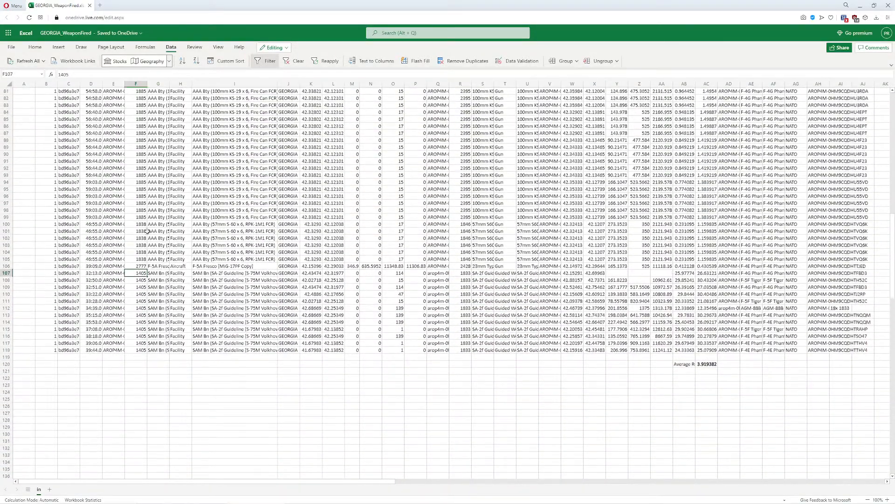
click(135, 231)
scroll(139, 112, up, 2)
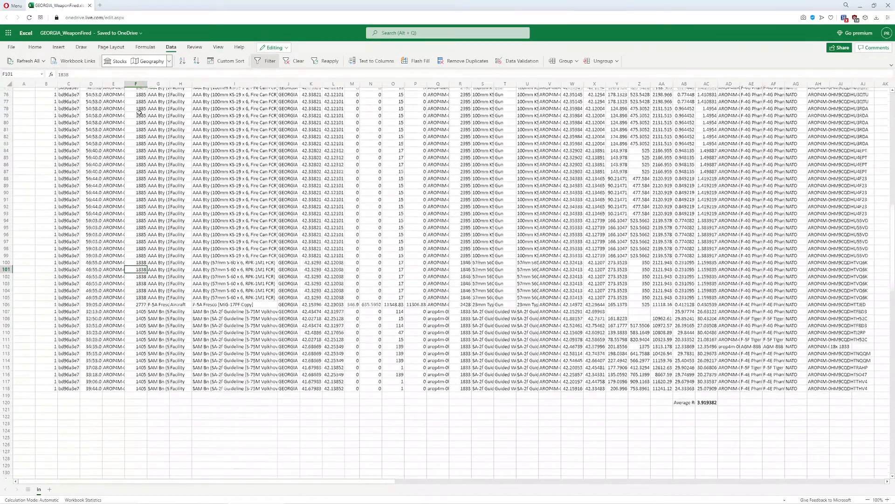
- Filter the FiringUnitDBID column to rows that equal 1838 and check their average range
scroll(139, 112, up, 20)
click(135, 92)
click(144, 91)
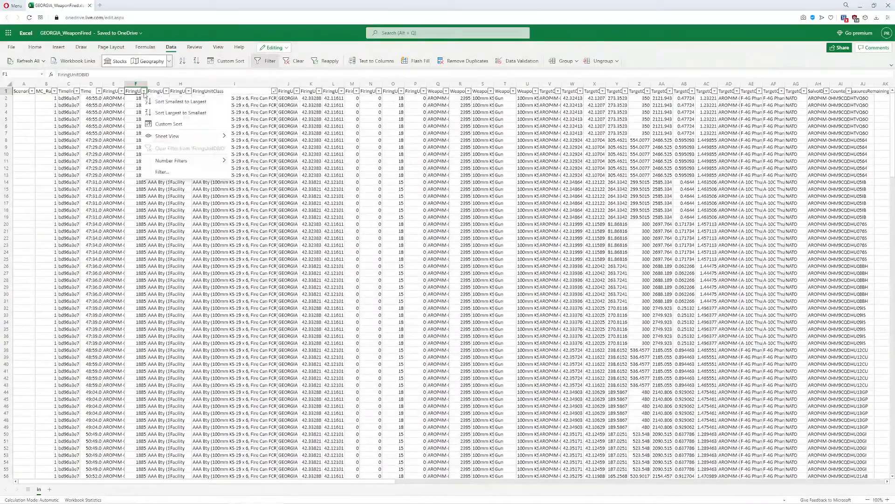
mouse_move(214, 160)
click(242, 162)
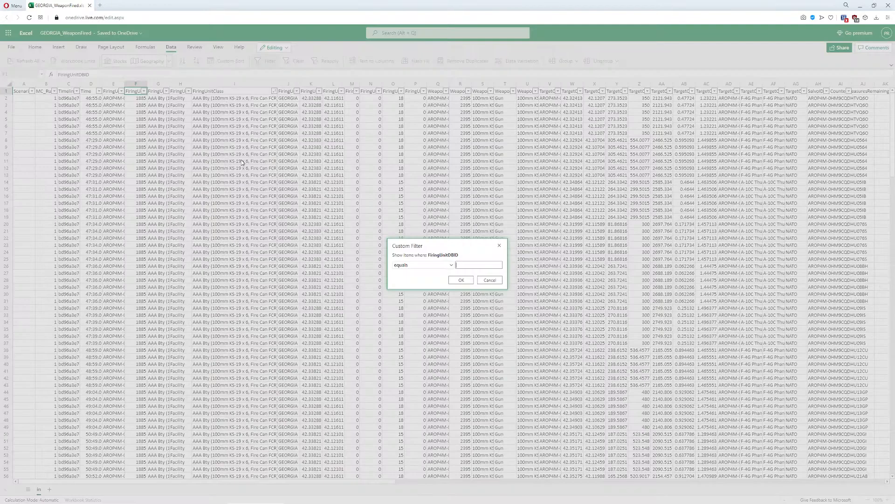
text(1838)
key(Return)
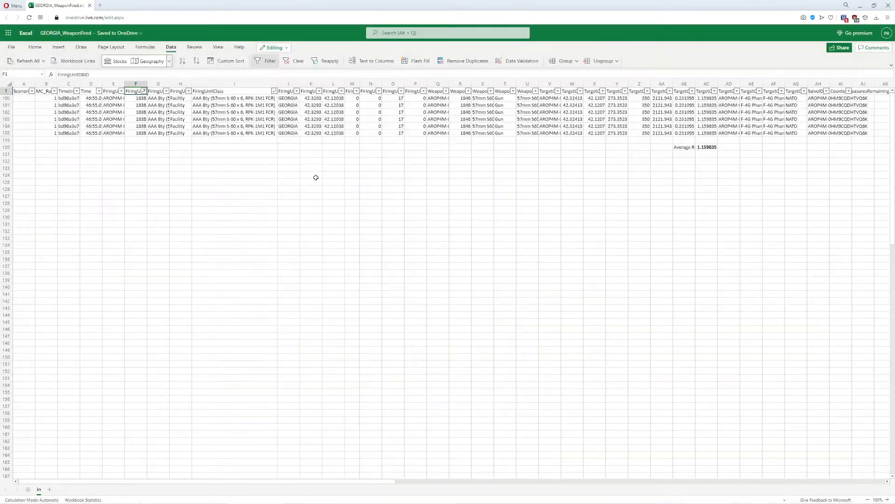
drag(705, 147, 719, 156)
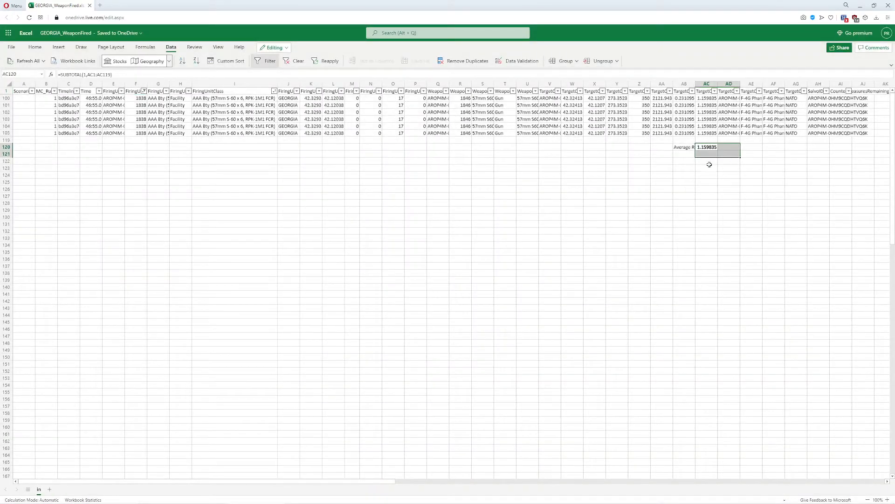
click(709, 165)
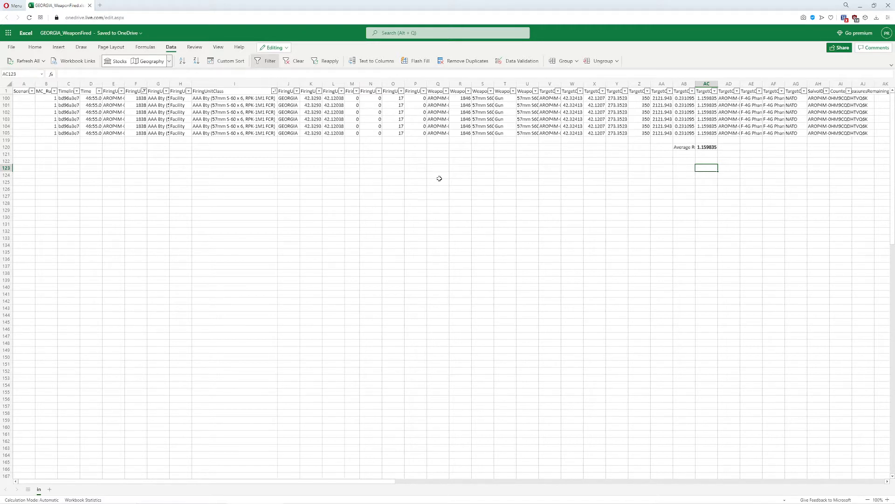
- Remove the 1838 filter from the FiringUnitDBID column and look over the firing units for the SAM battalion's DBID
click(144, 91)
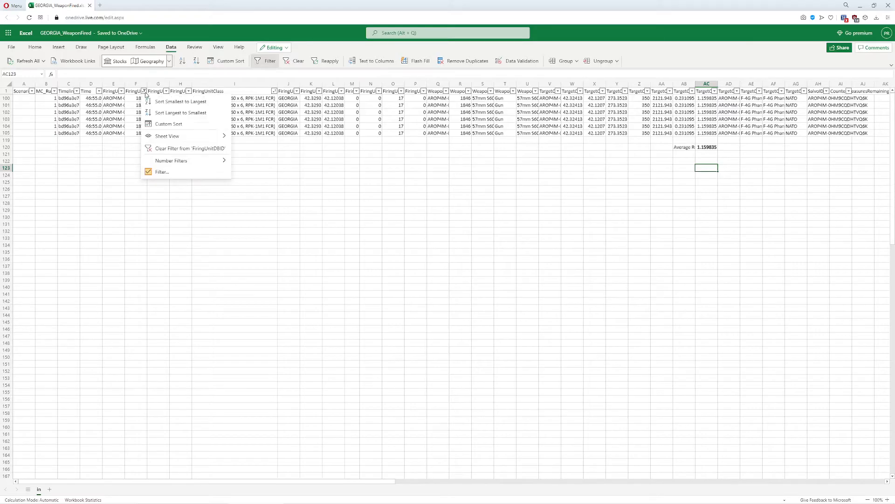
click(189, 148)
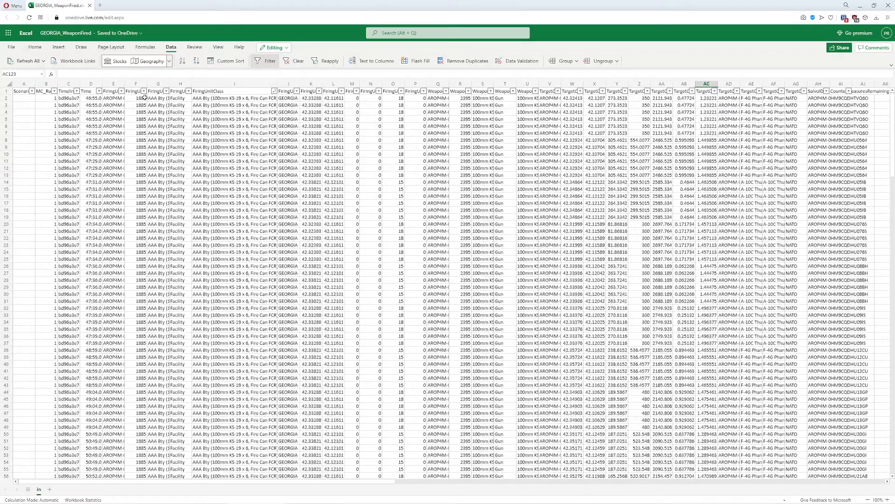
scroll(145, 97, down, 20)
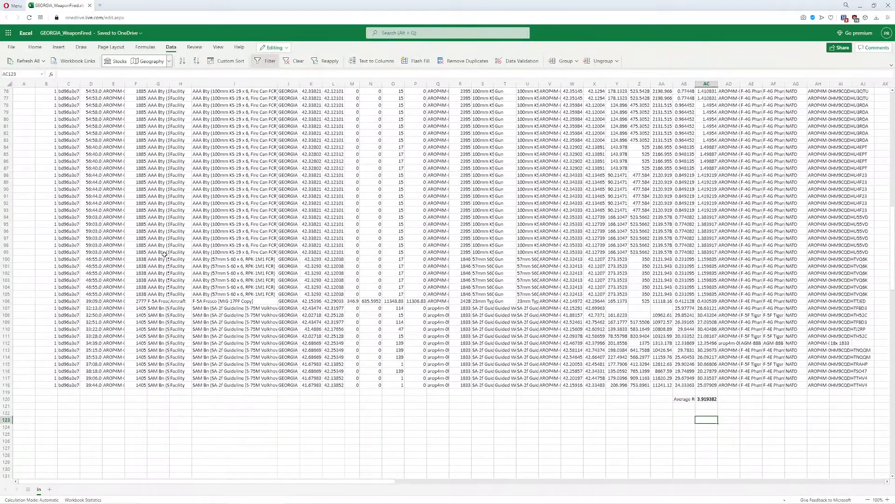
scroll(159, 113, up, 20)
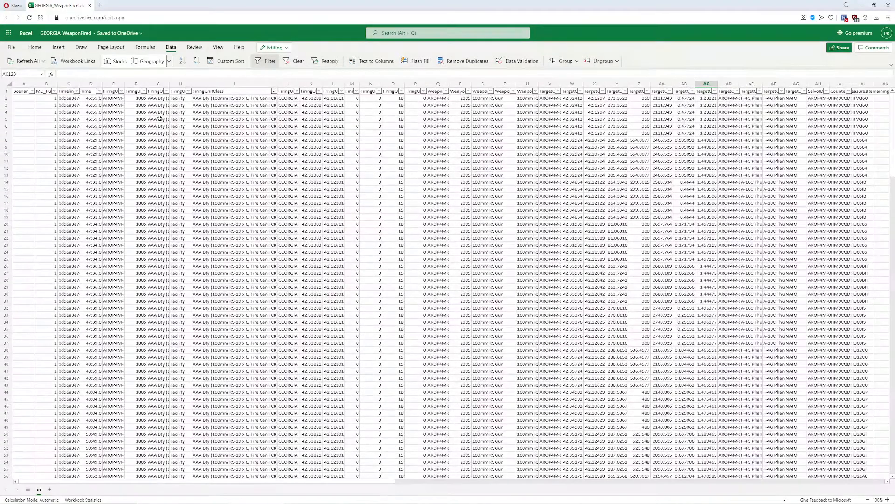
- Filter the FiringUnitDBID column to rows that equal 1405
click(144, 91)
mouse_move(198, 160)
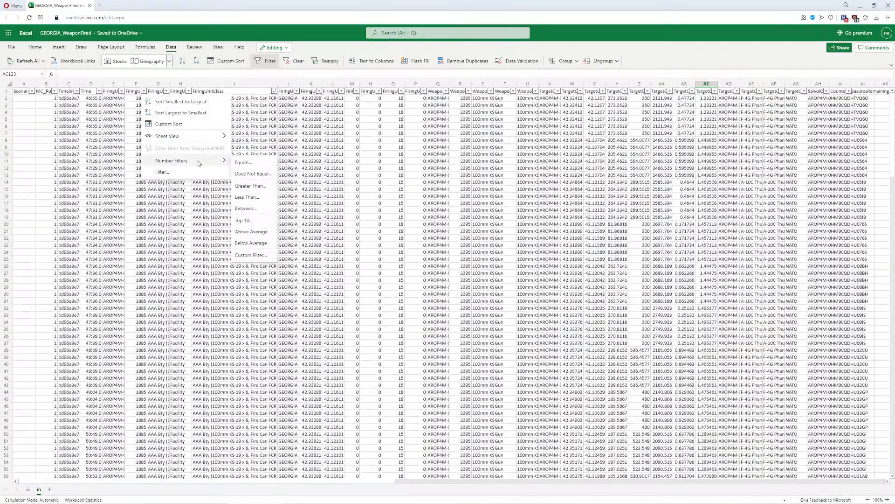
click(250, 163)
text(1405)
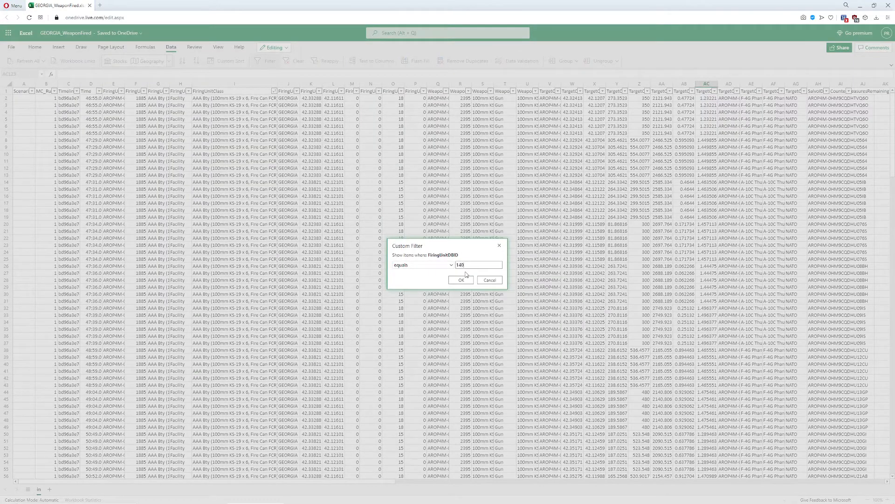
click(464, 278)
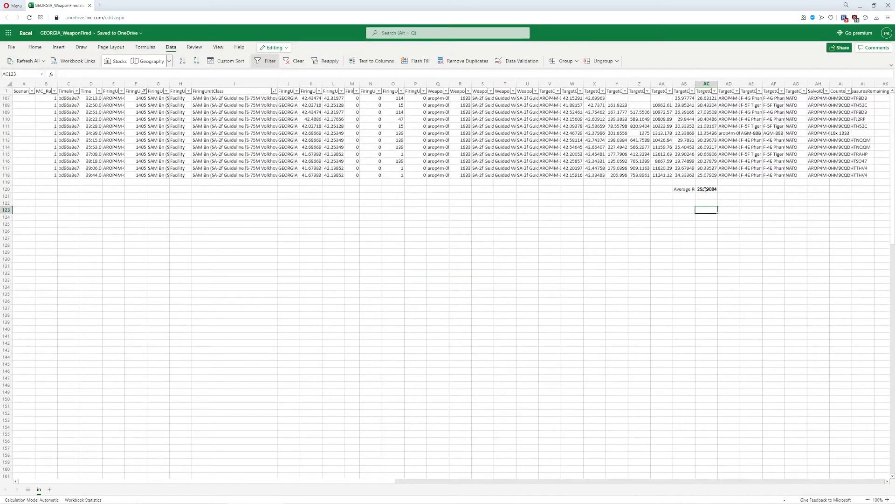
- Check the average range of the SAM rows and select their target name and class cells, AE107 through AF118
drag(683, 182, 729, 204)
click(686, 244)
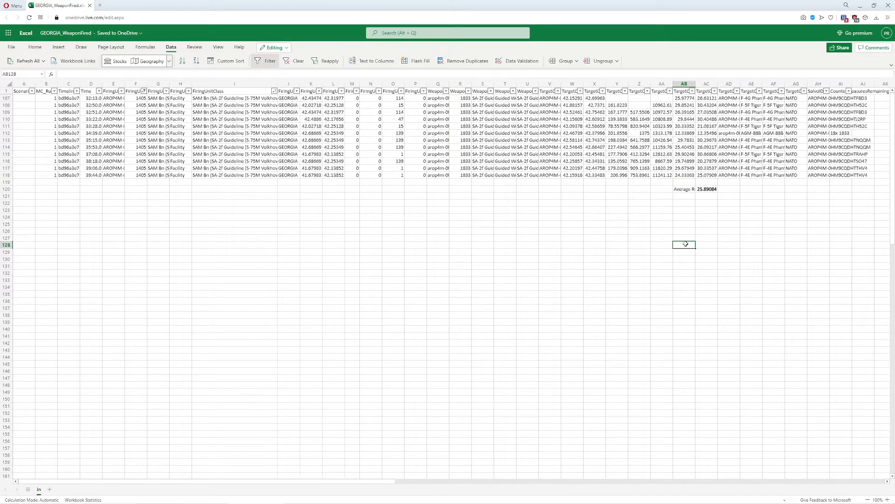
drag(751, 99, 778, 174)
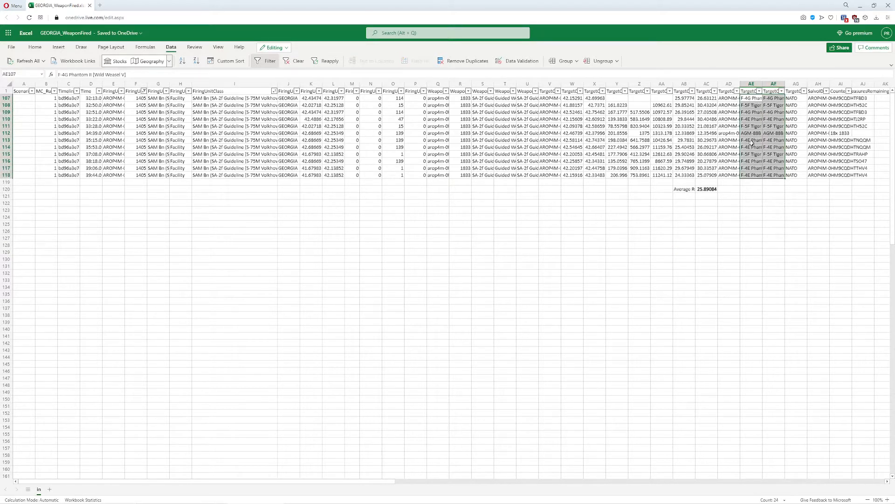
- Check the AGM-88B target in row 112 and the subtotal formula behind the average range in AC120
drag(751, 134, 774, 134)
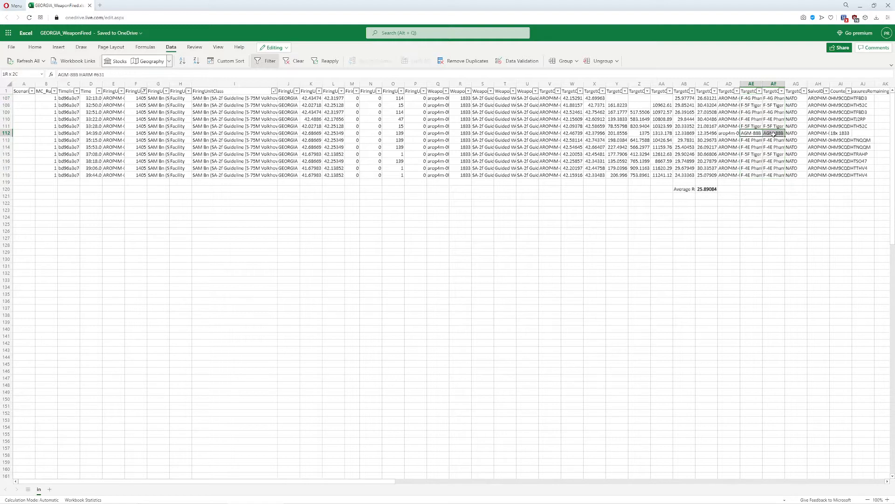
click(770, 183)
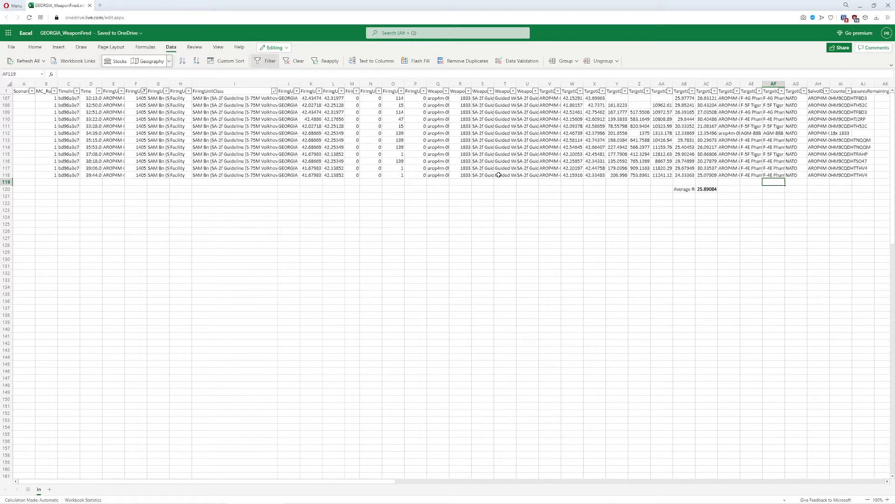
click(710, 190)
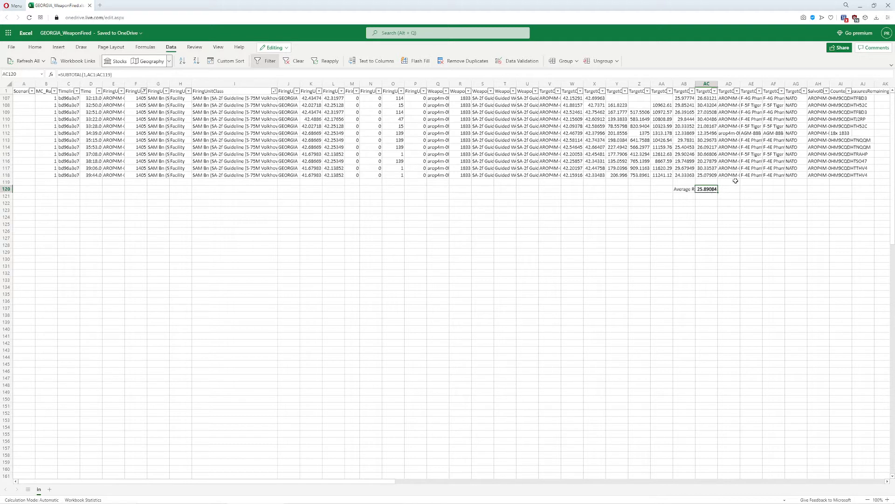
- Filter the TargetContactActualUnitName column to names containing the F-4G designation, check the average range, and undo the filter
click(760, 91)
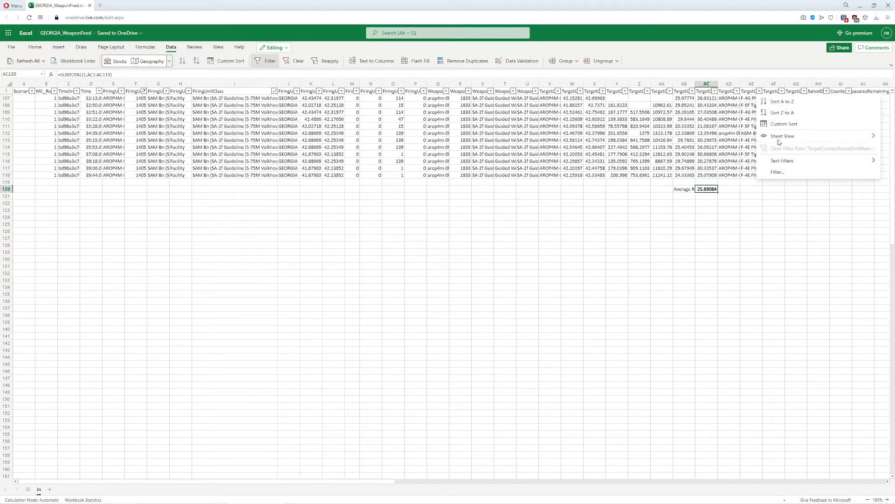
mouse_move(776, 164)
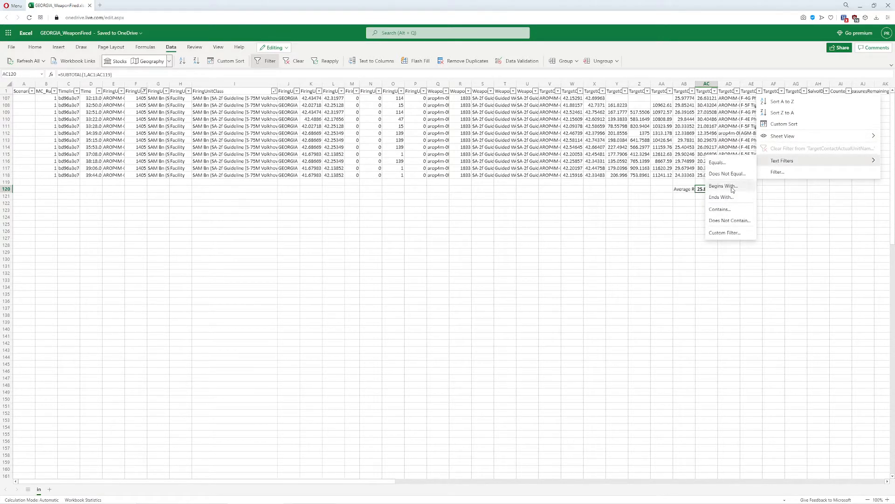
click(720, 209)
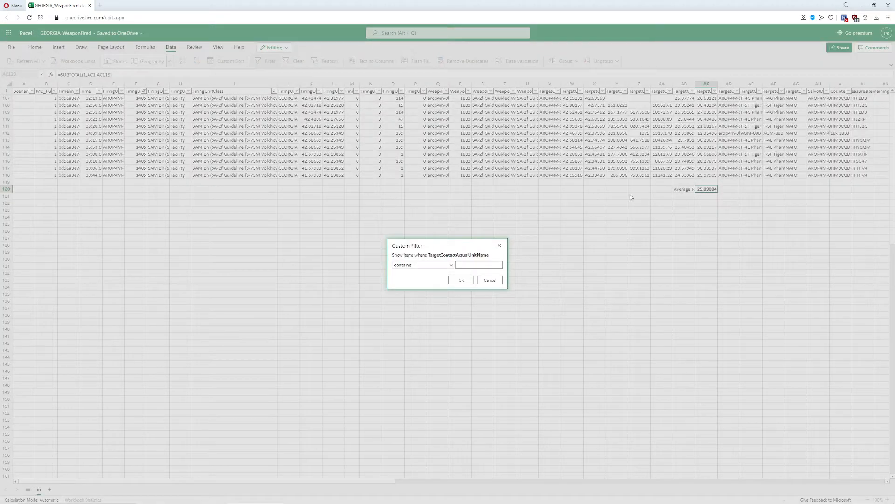
click(471, 265)
text(F-4G)
click(462, 279)
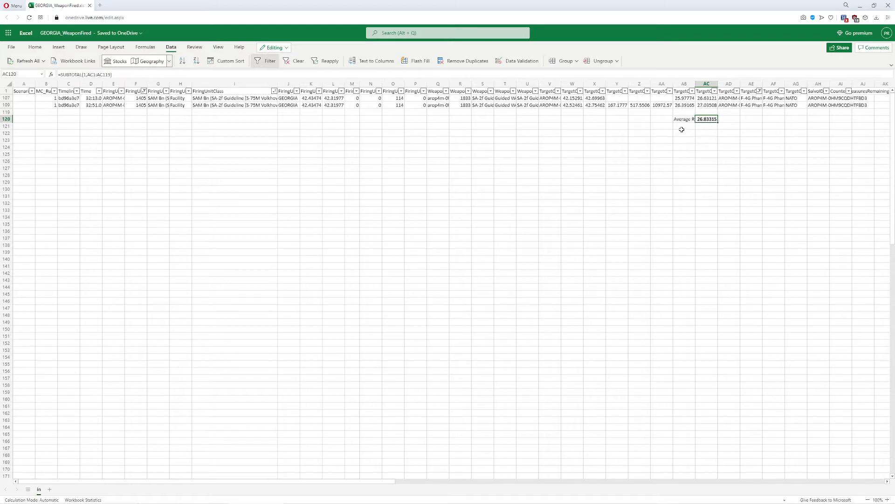
key(ctrl+z)
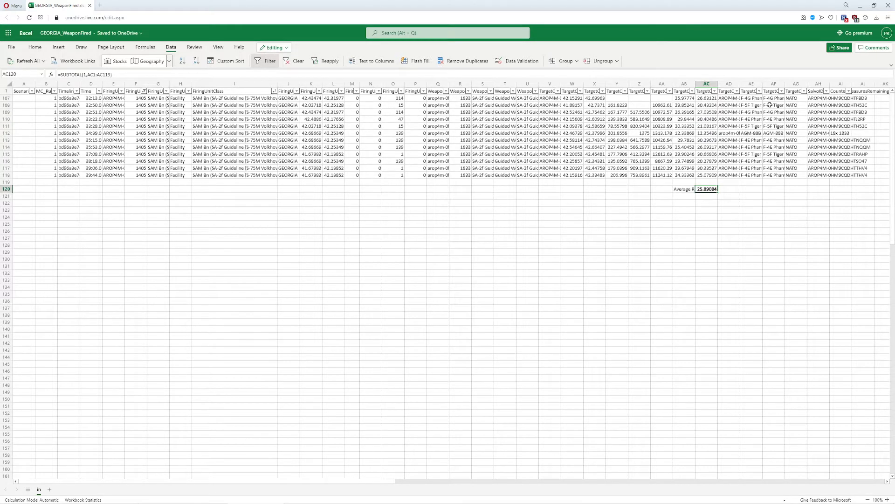
- Filter the TargetContactActualUnitClass column to rows containing F-5 and check their average range
click(781, 91)
mouse_move(711, 160)
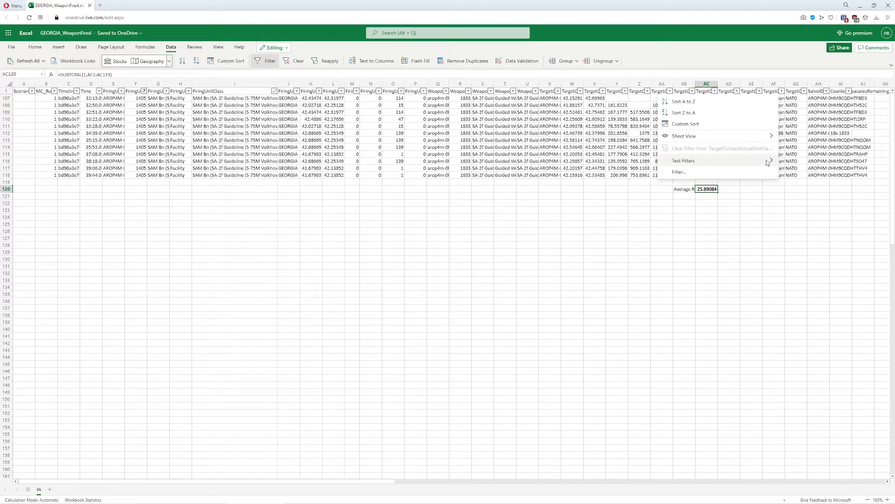
mouse_move(764, 163)
click(800, 213)
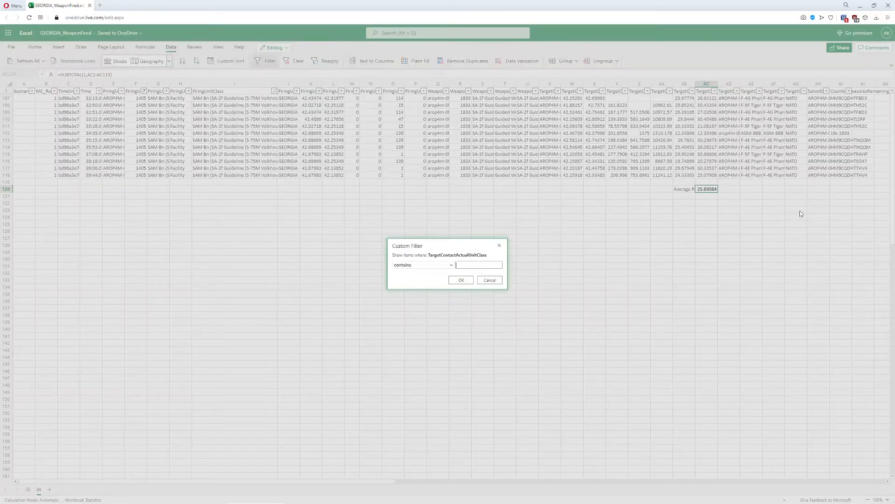
click(471, 265)
text(F-5F)
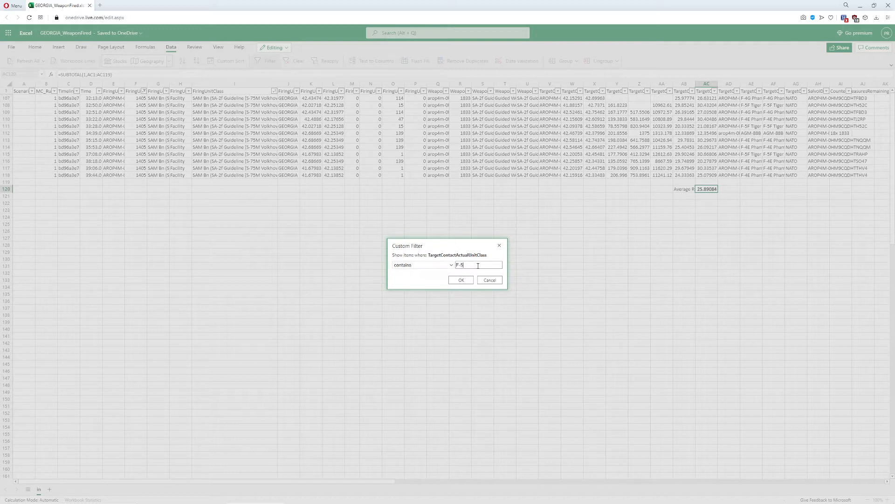
click(462, 280)
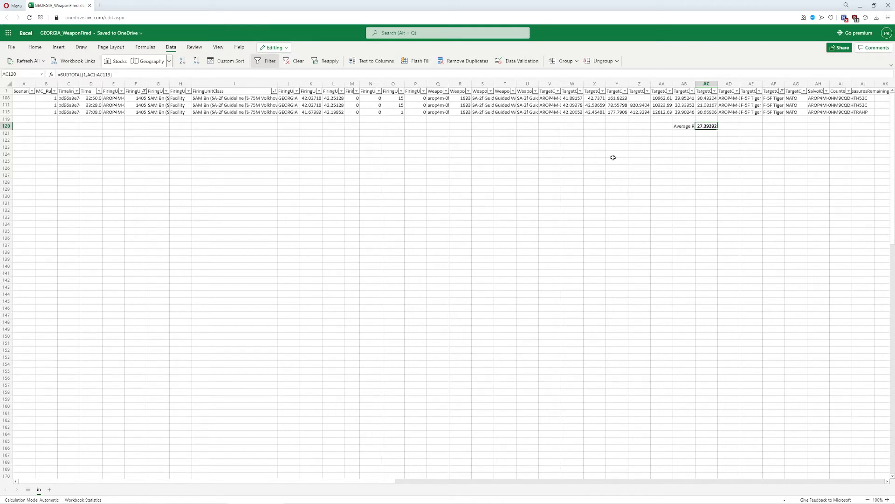
- Switch to RStudio and start importing a text dataset with readr
click(860, 5)
click(638, 27)
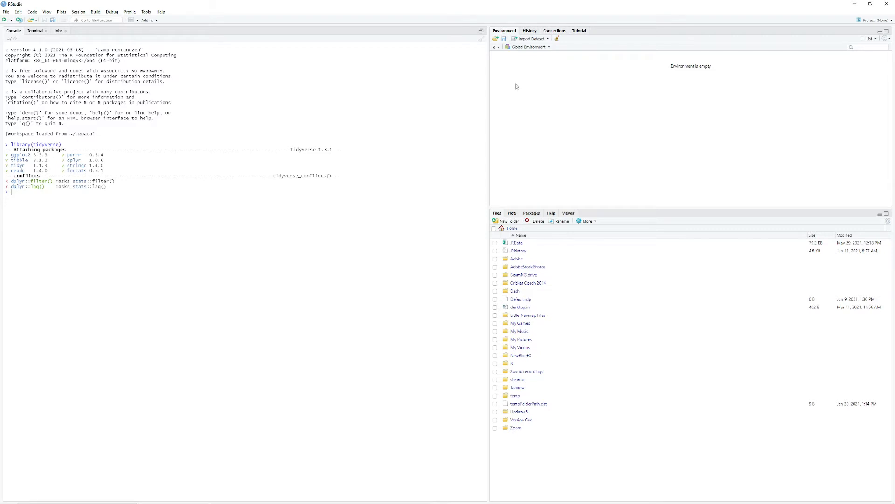
click(534, 41)
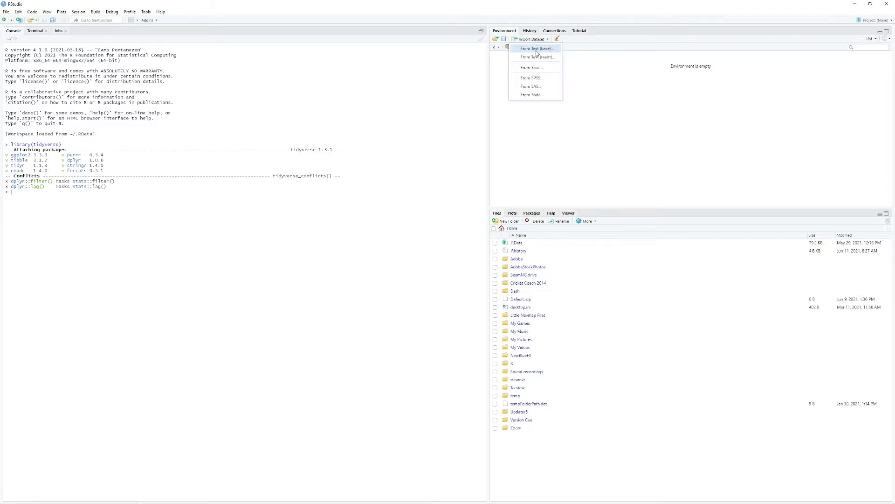
click(537, 56)
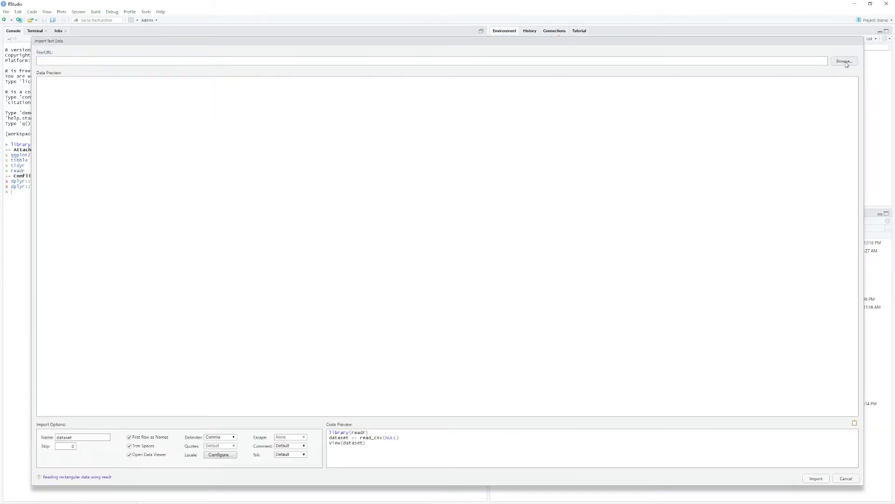
- Choose GEORGIA_WeaponFired.csv from D:/CMOPE/Analysis_MC as the file to import
click(844, 61)
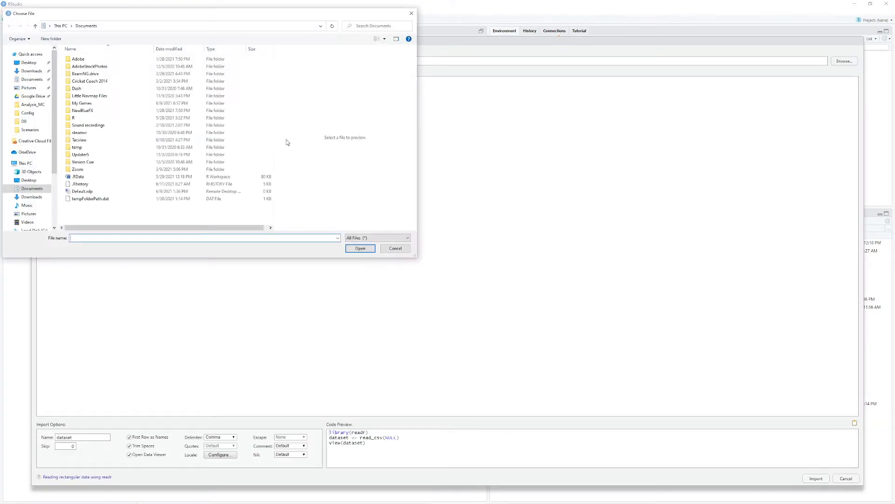
click(33, 229)
click(31, 225)
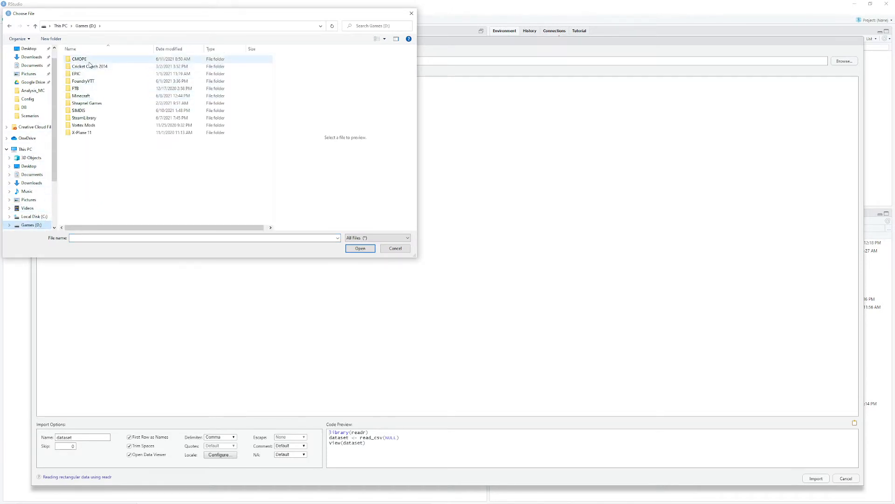
double_click(80, 59)
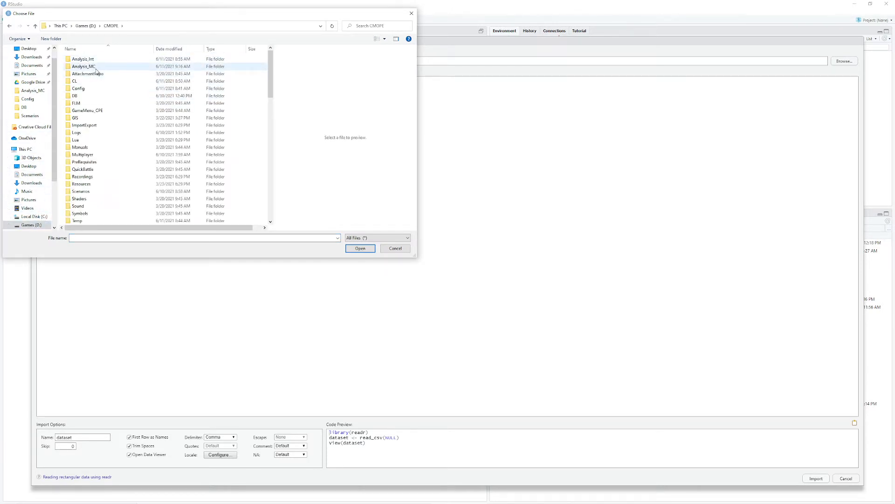
double_click(99, 67)
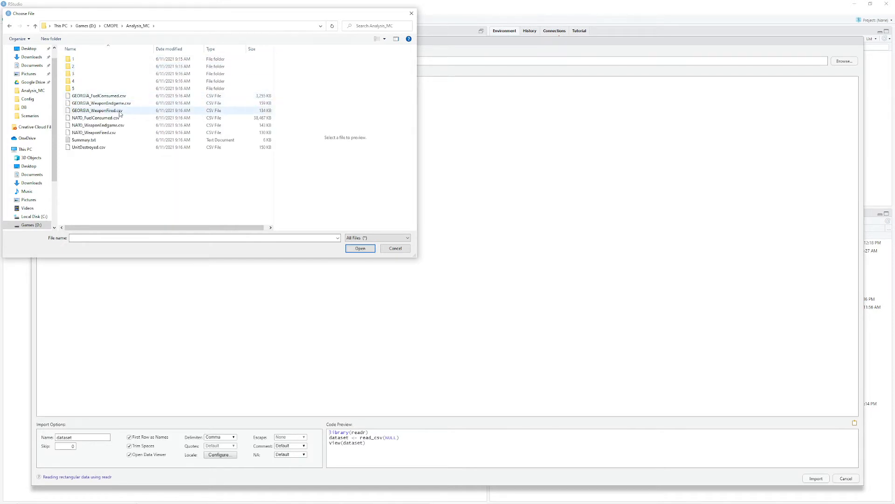
click(116, 111)
click(117, 111)
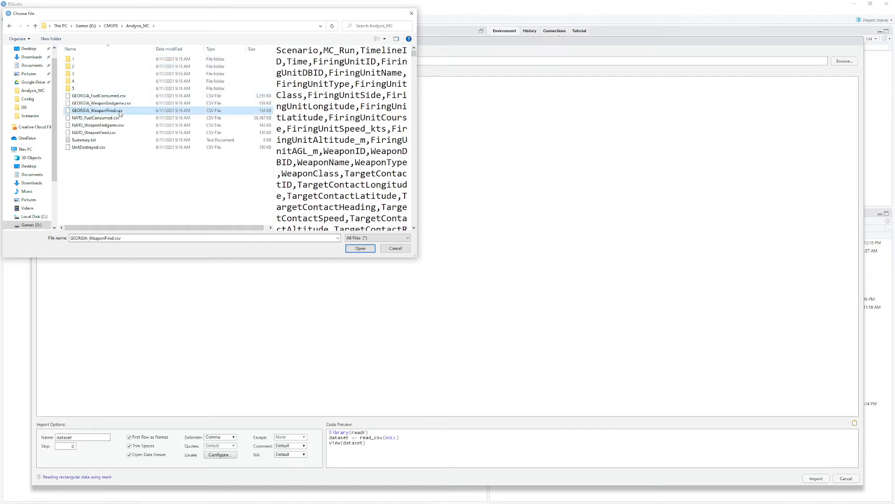
click(360, 248)
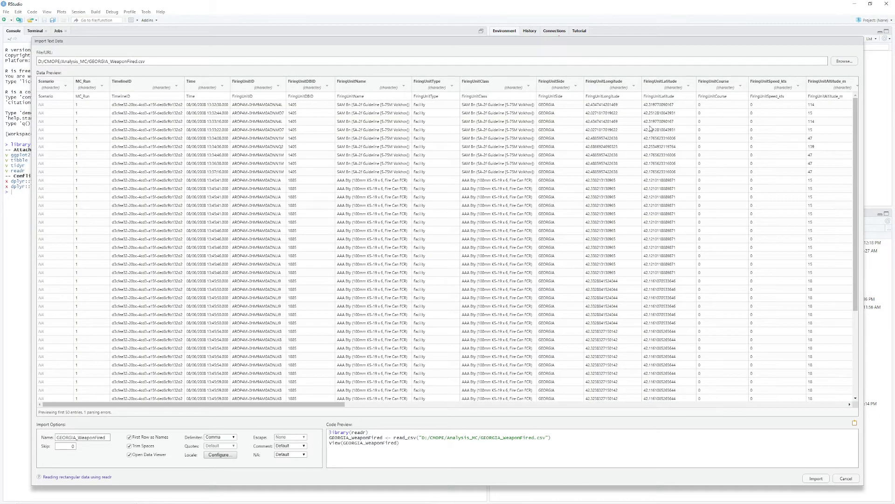
- Review the column preview, import the data as GEORGIA_WeaponFired, and look through the imported columns
click(327, 86)
click(312, 116)
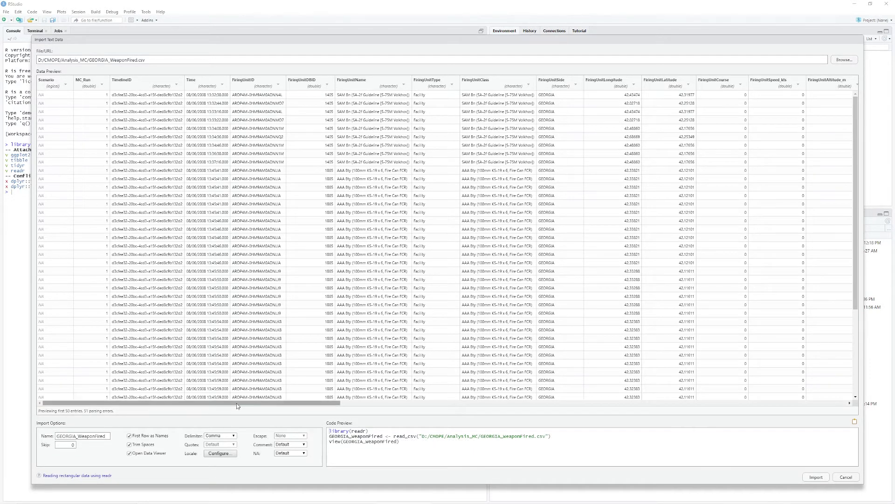
drag(224, 402, 393, 403)
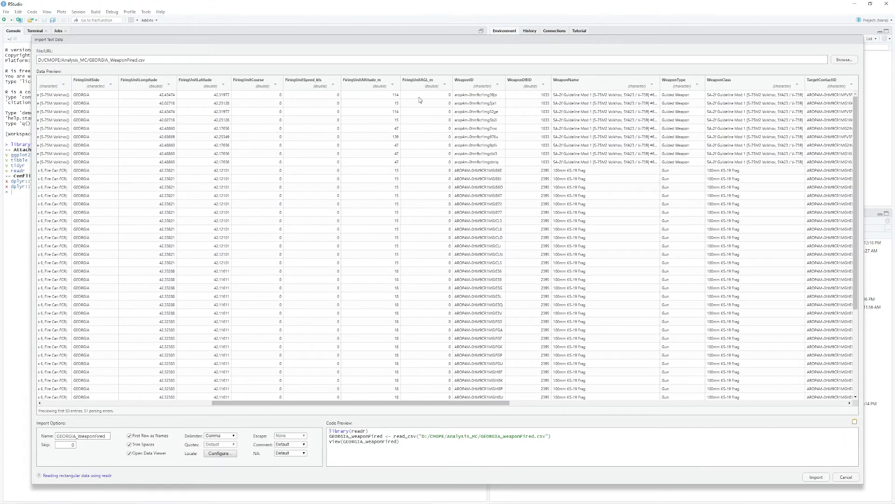
click(815, 477)
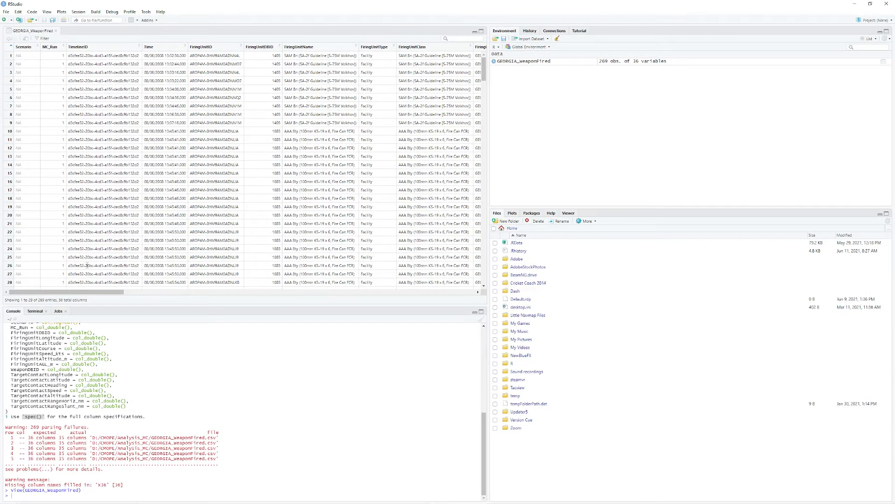
mouse_move(89, 292)
mouse_down()
mouse_move(249, 293)
mouse_move(89, 293)
mouse_up()
drag(118, 293, 260, 292)
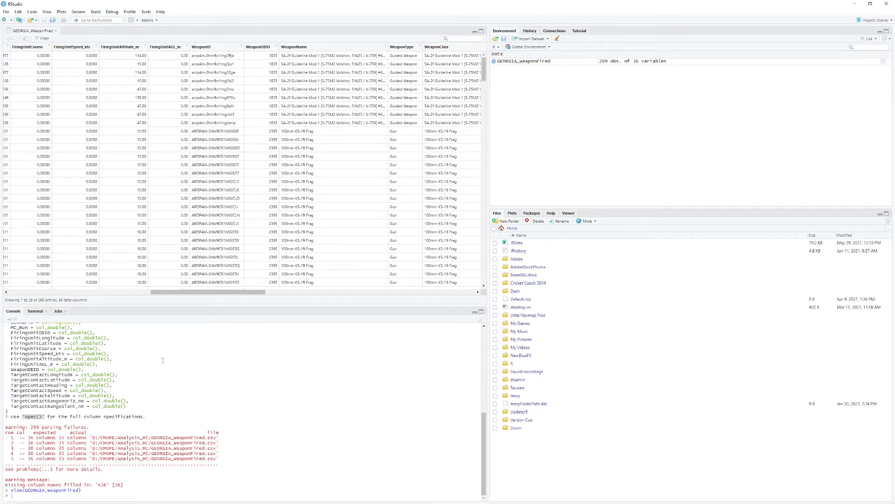
drag(185, 294, 398, 287)
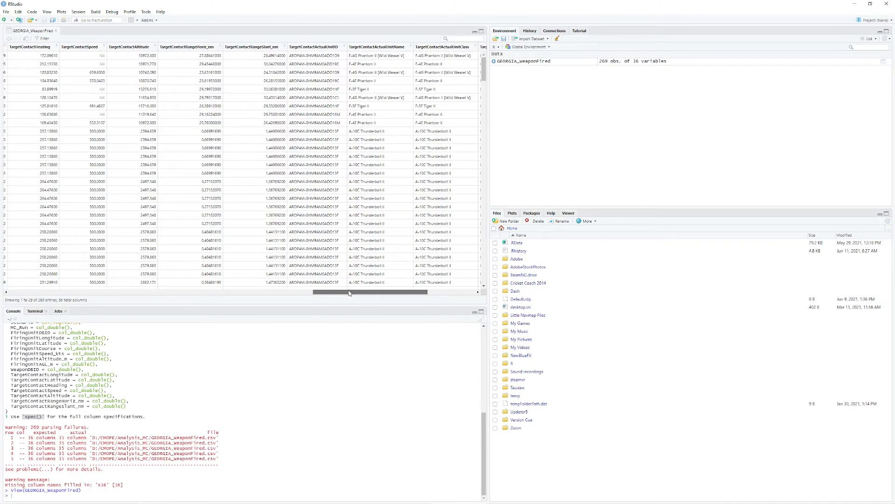
drag(340, 292, 35, 293)
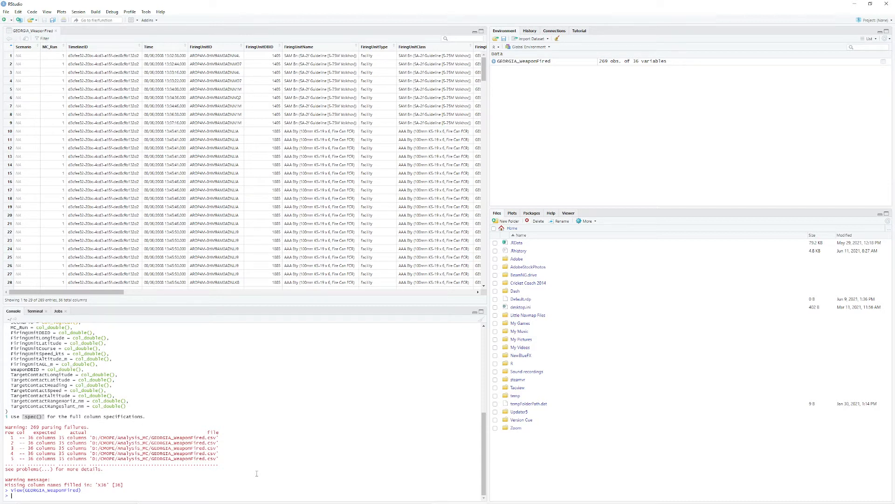
- Run GEORGIA_WeaponFired %>% group_by(FiringUnitDBID) in the console to group the shots by firing unit
text(GEORGIA)
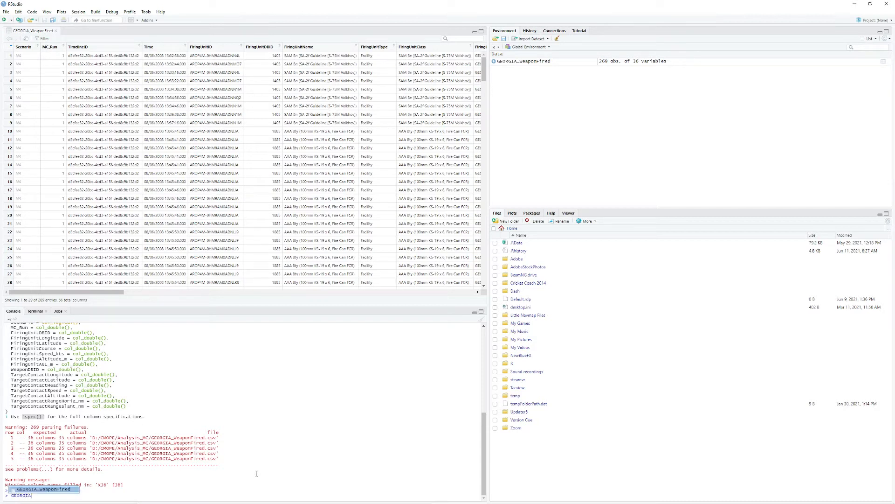
text(_WeaponFired)
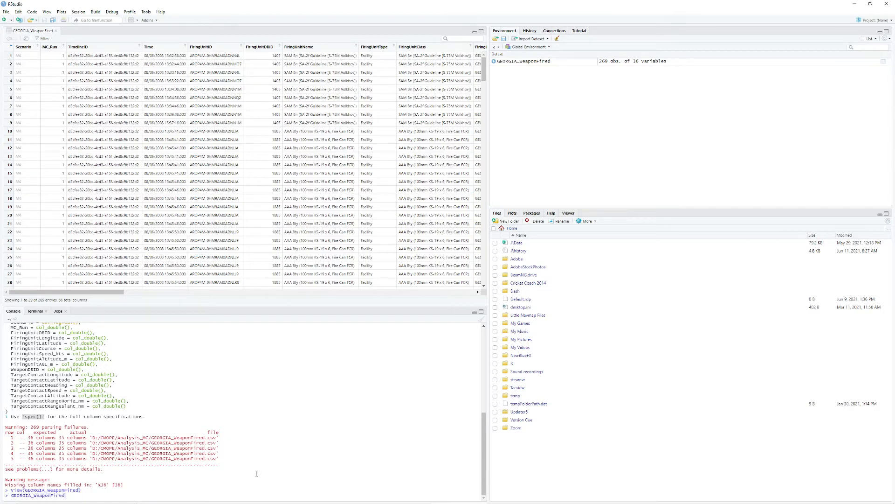
text( %>% group_by()
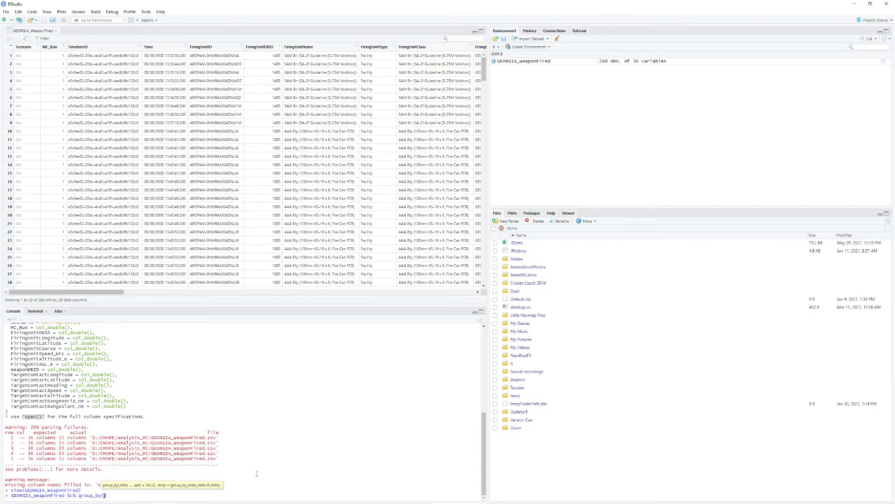
text(FiringUnitDBID)
key(Return)
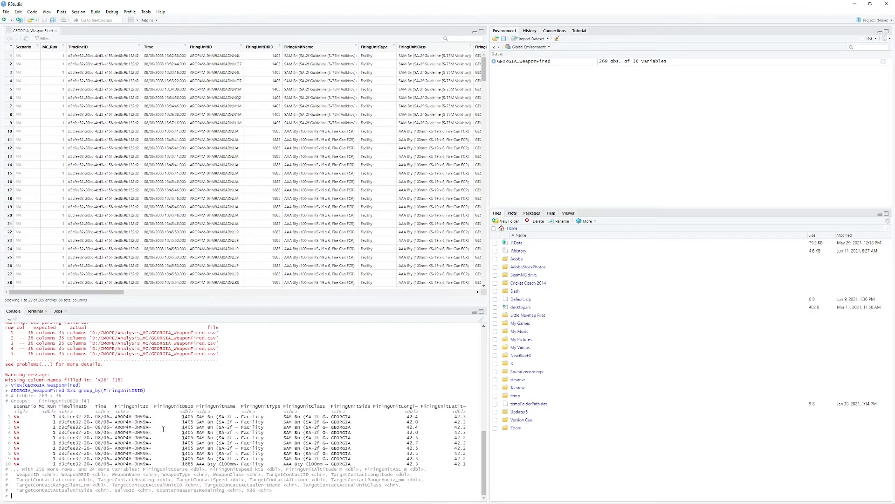
- Extend the grouping command with %>% summarise(average_range = mean(TargetContactRangeSlant_nm)) and run it
key(Up)
text(%>% summarise()
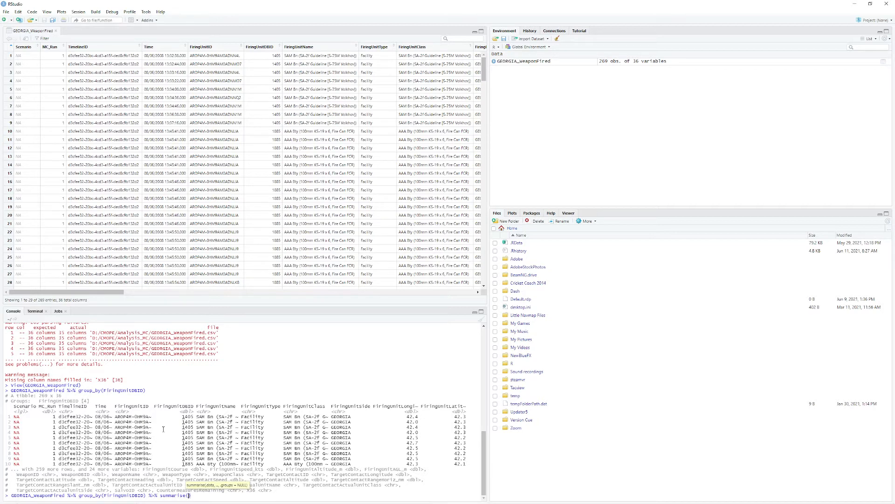
text(average_range = mean()
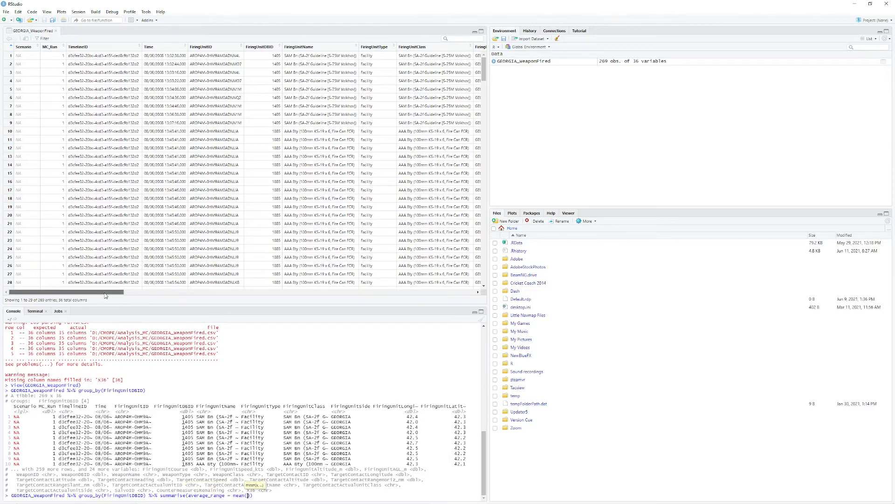
drag(109, 291, 372, 287)
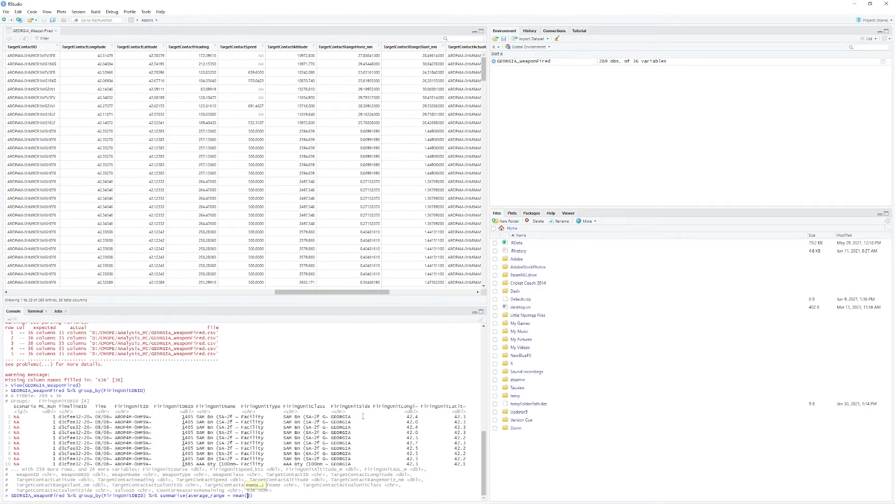
text(TargetContactRange)
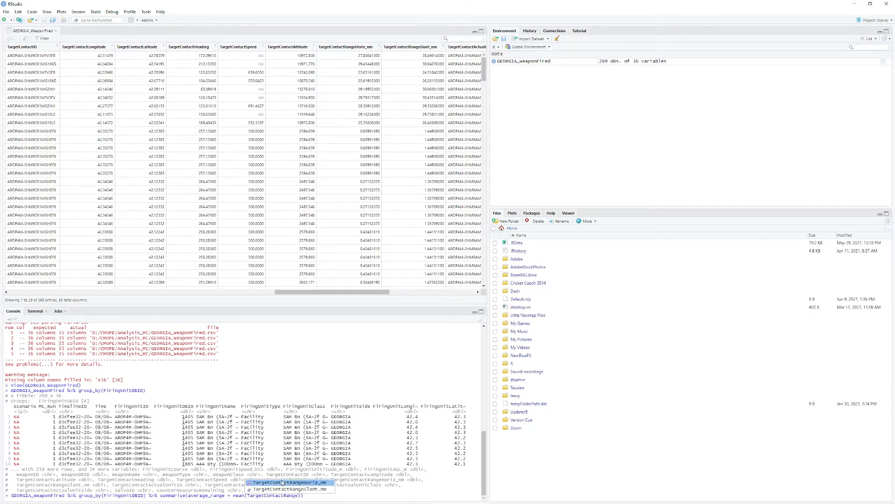
key(Down)
key(Return)
key(Return)
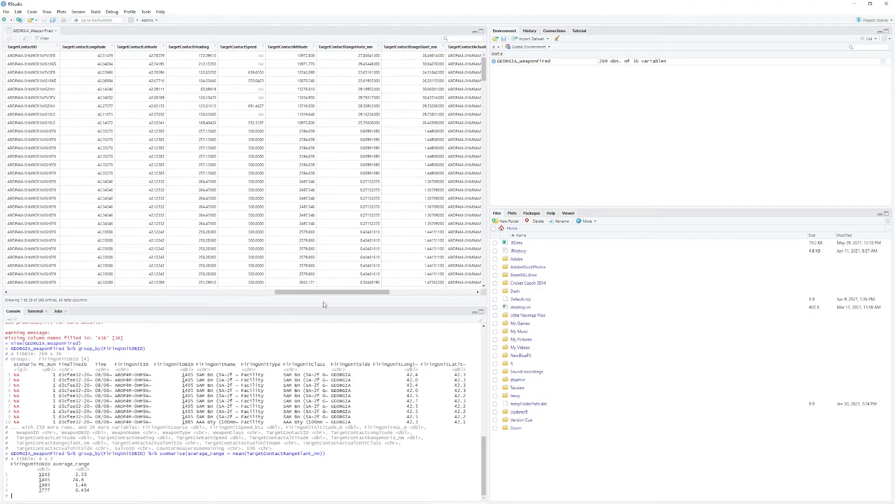
drag(327, 295, 438, 302)
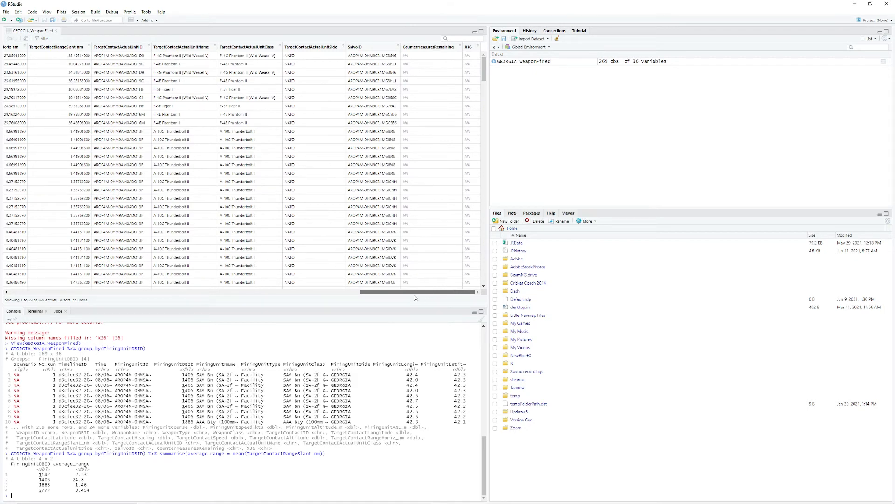
drag(415, 297, 366, 293)
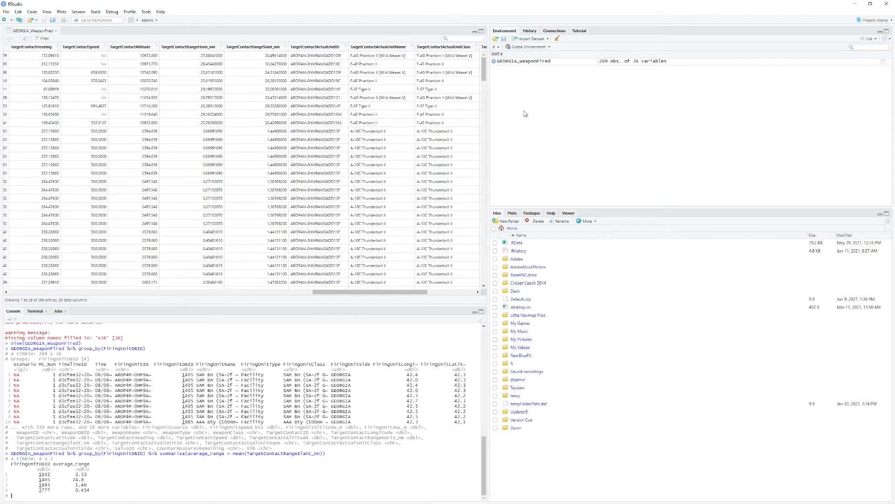
- Start a readr text import and choose NATO_FuelConsumed.csv from D:/CMOPE/Analysis_MC as the file
click(544, 39)
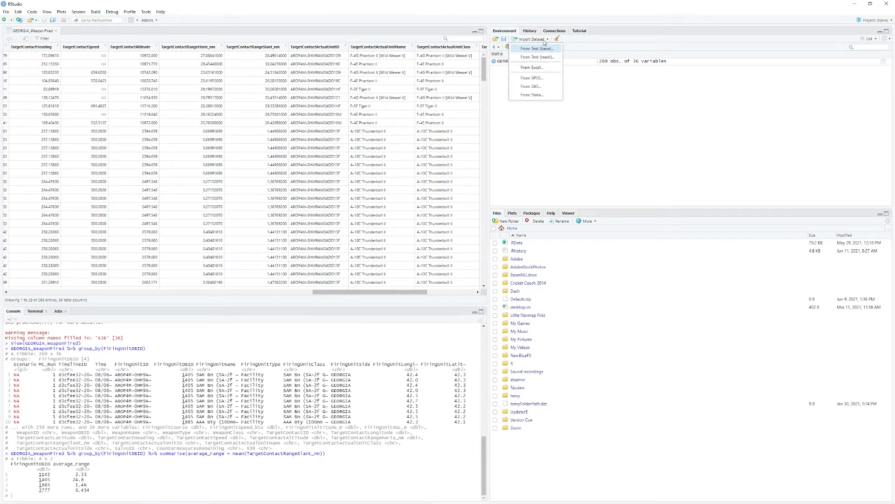
click(537, 57)
click(837, 62)
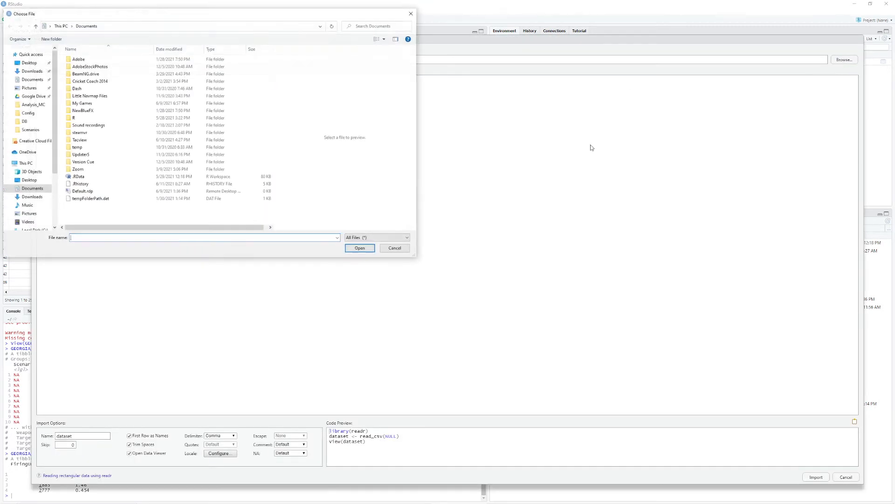
click(38, 225)
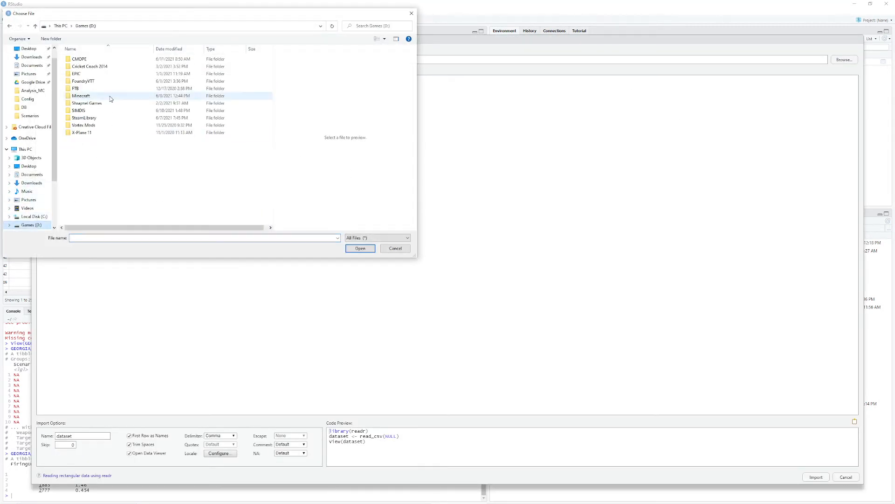
double_click(110, 67)
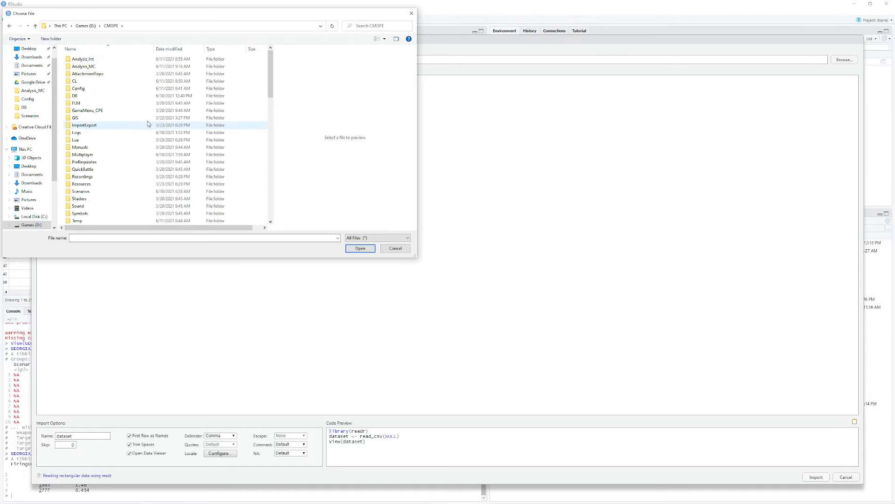
double_click(131, 66)
click(100, 118)
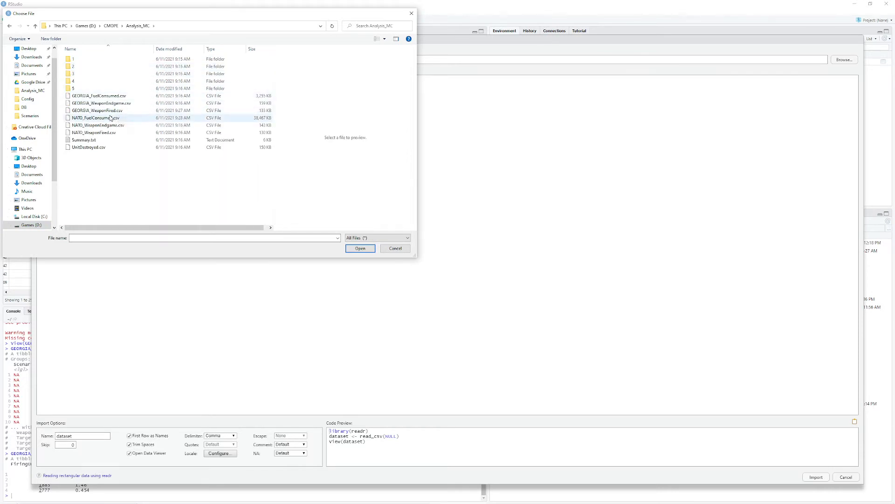
click(358, 248)
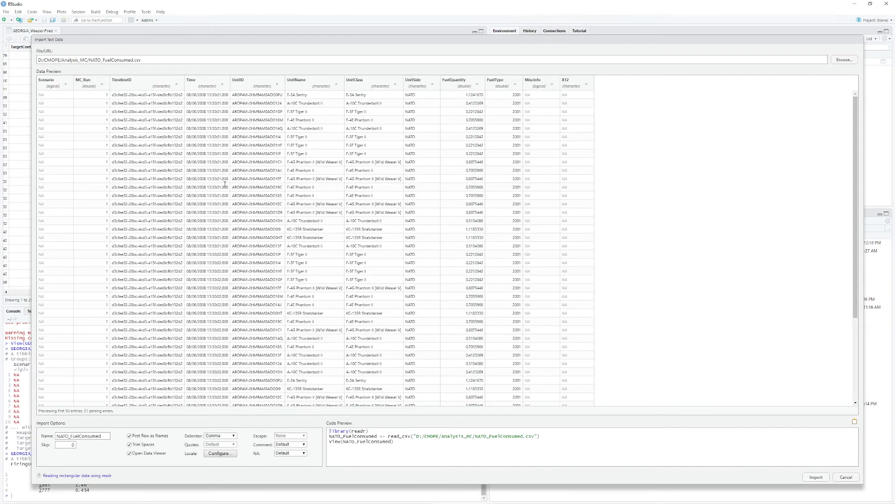
- Name the dataset NFuel and import the NATO fuel consumption data
drag(107, 435, 28, 433)
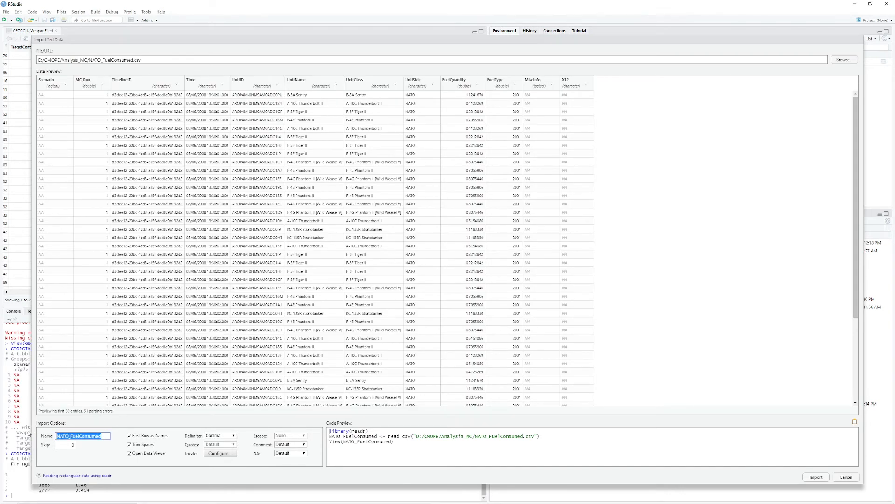
text(NFuel)
click(816, 476)
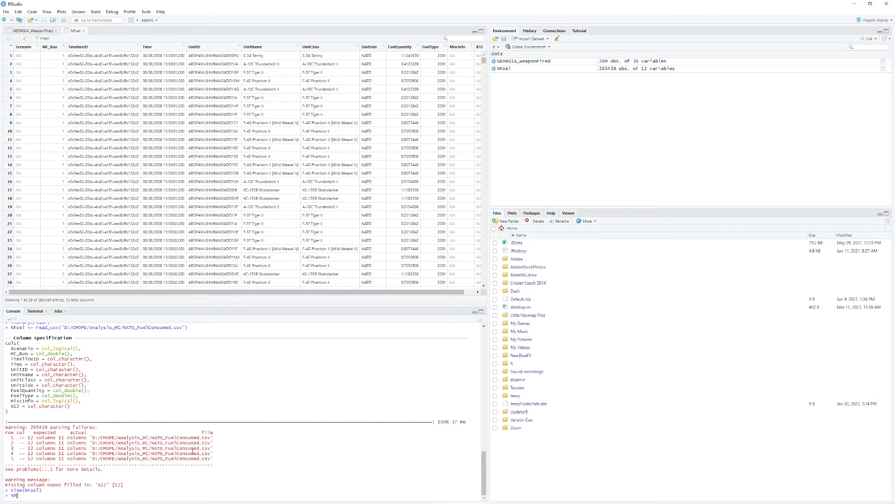
- Run NFuel %>% group_by(UnitClass) %>% summarise(total_fuel = sum(FuelQuantity)) in the console to total fuel per unit class
text(uel %>% group_by)
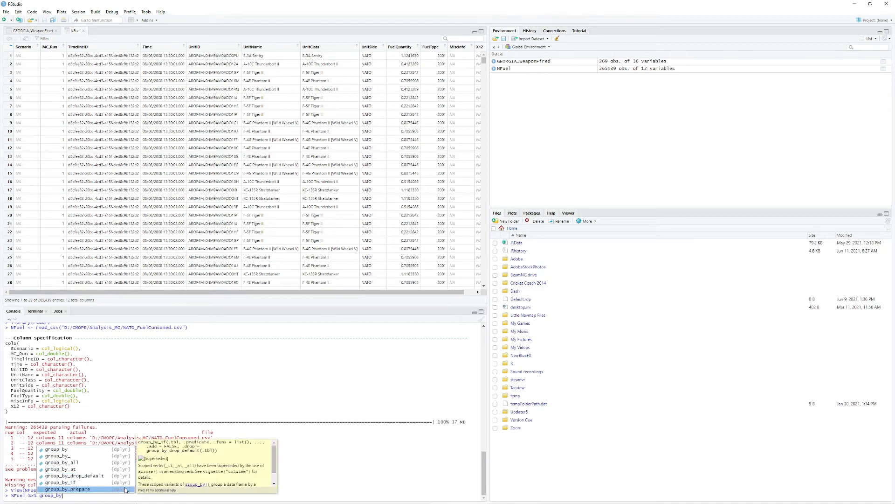
text((UnitClass)
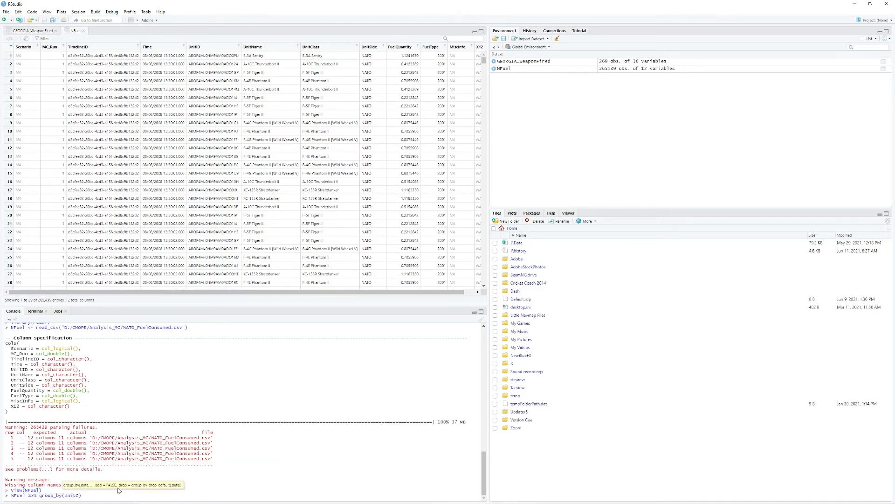
text() %>%)
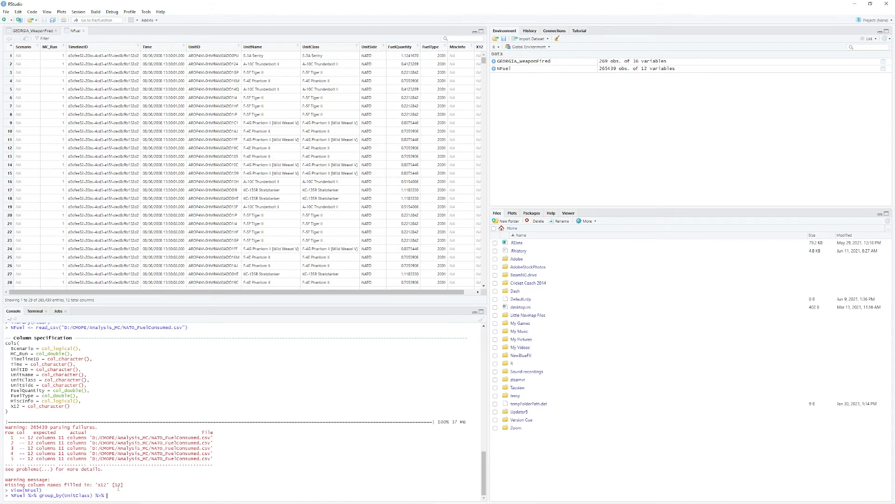
text( summarise(total_fuel = )
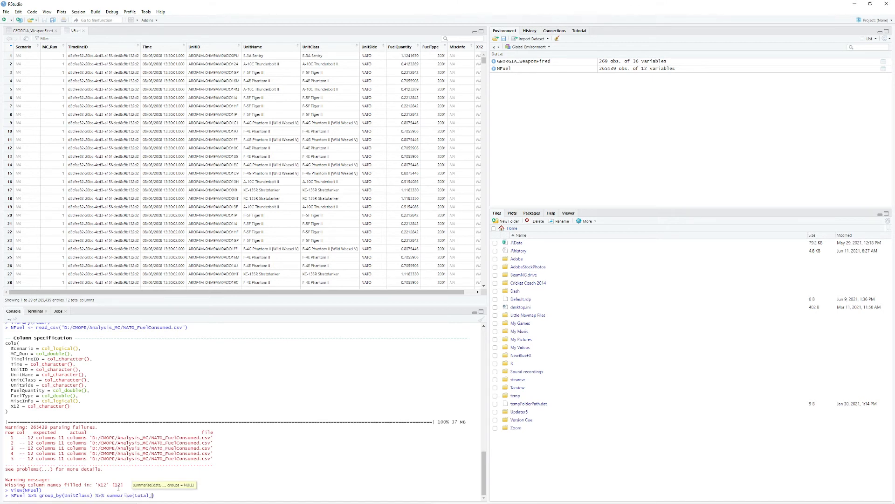
text(sum()
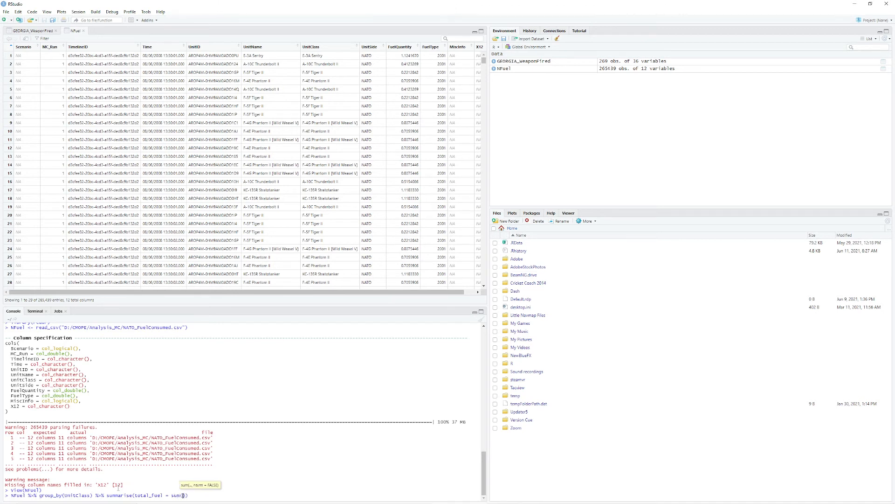
text(FuelQuan)
key(Tab)
key(Return)
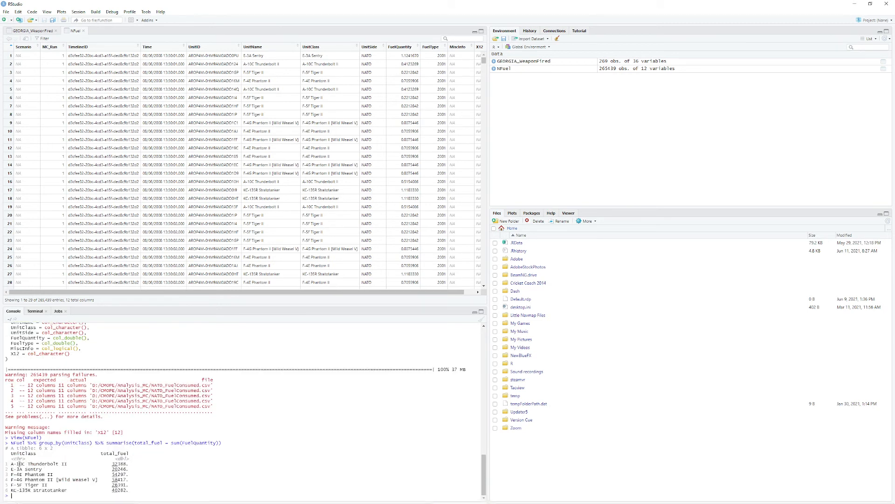
drag(19, 464, 106, 466)
click(106, 466)
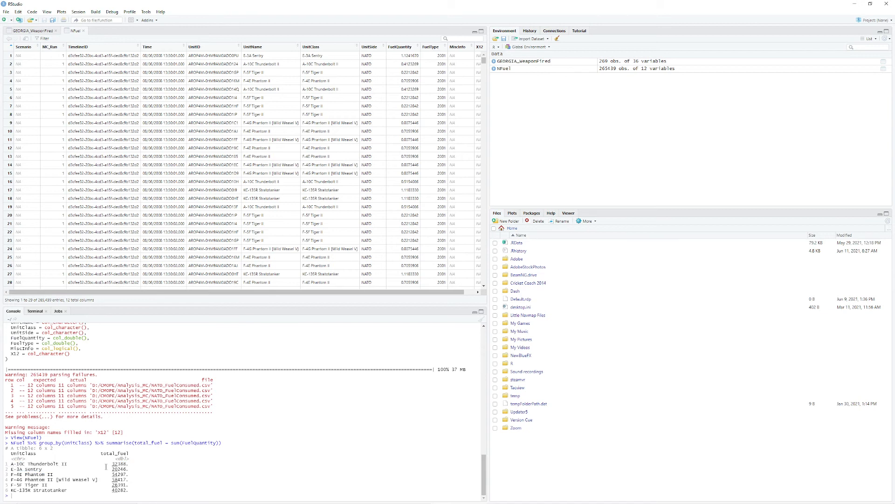